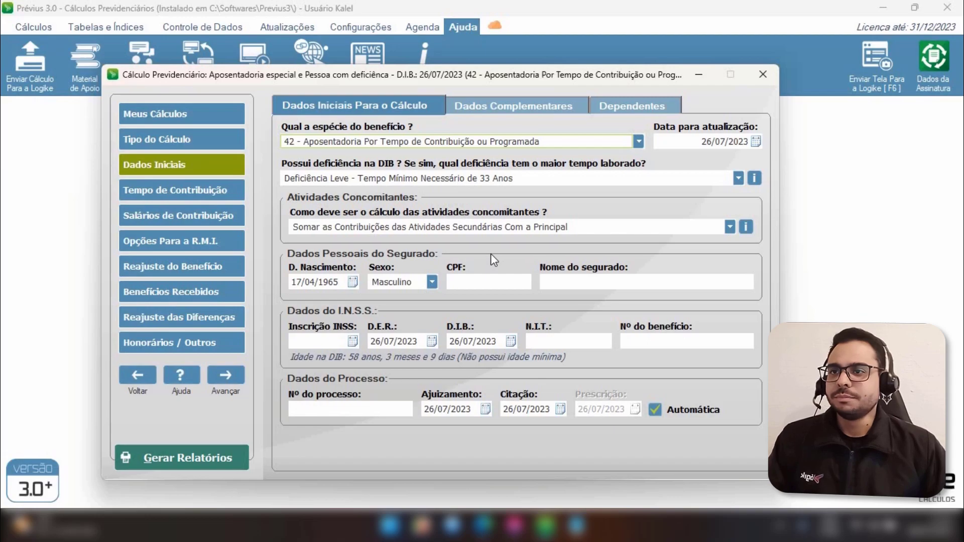
# Inspect the disability selection and the D.E.R. and D.I.B. dates in the initial data
pyautogui.click(309, 176)
pyautogui.click(310, 176)
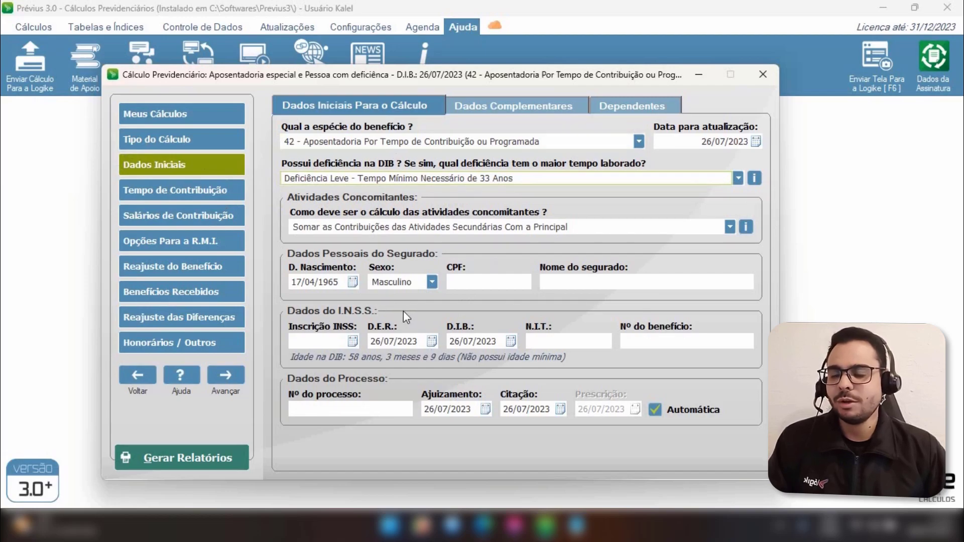
pyautogui.click(391, 342)
pyautogui.click(391, 341)
pyautogui.press('Tab')
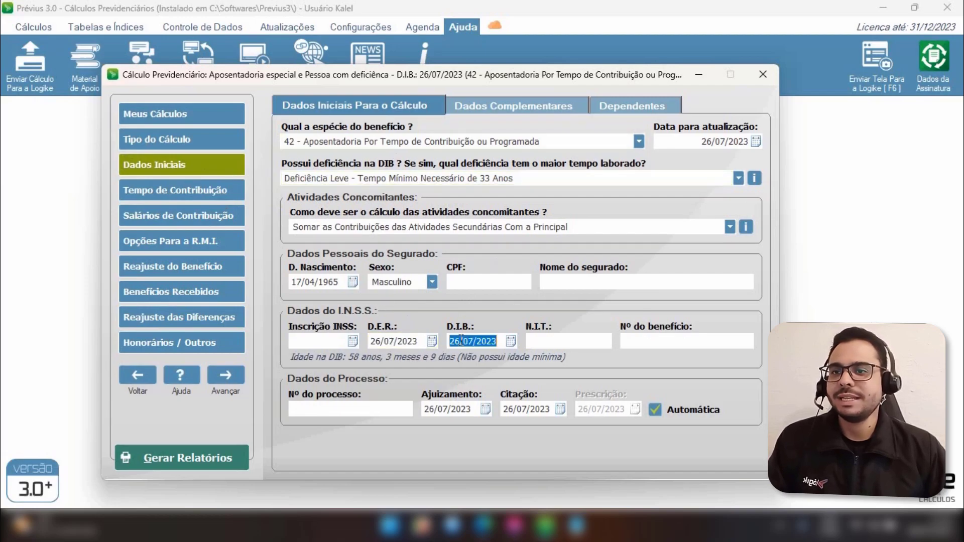
pyautogui.click(398, 346)
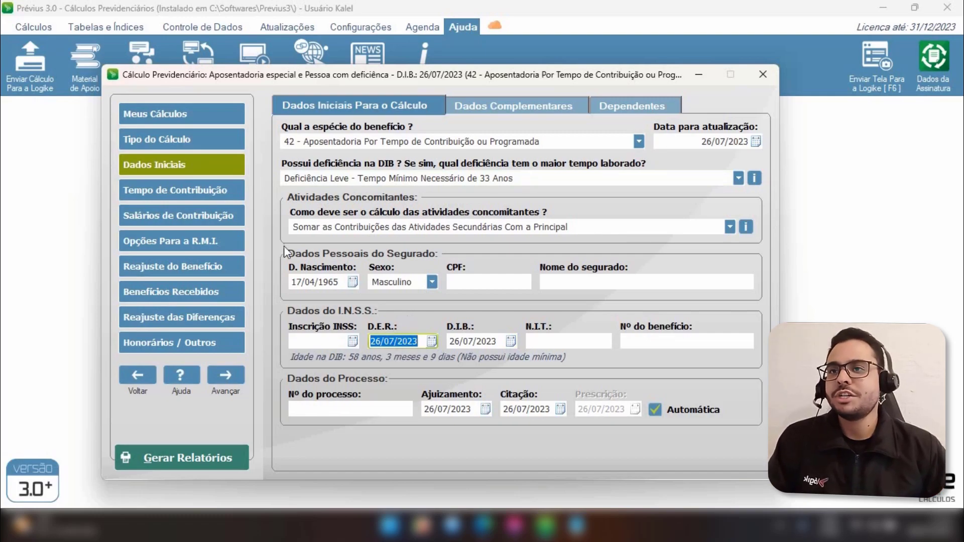
# Set the disability at DIB to Deficiência Moderada - Tempo Mínimo Necessário de 29 Anos
pyautogui.click(346, 184)
pyautogui.click(366, 193)
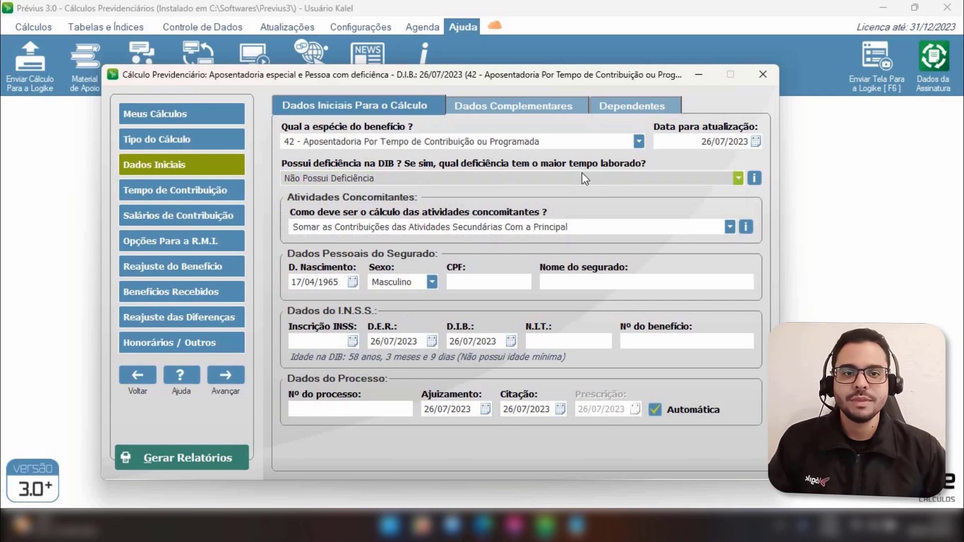
pyautogui.click(552, 180)
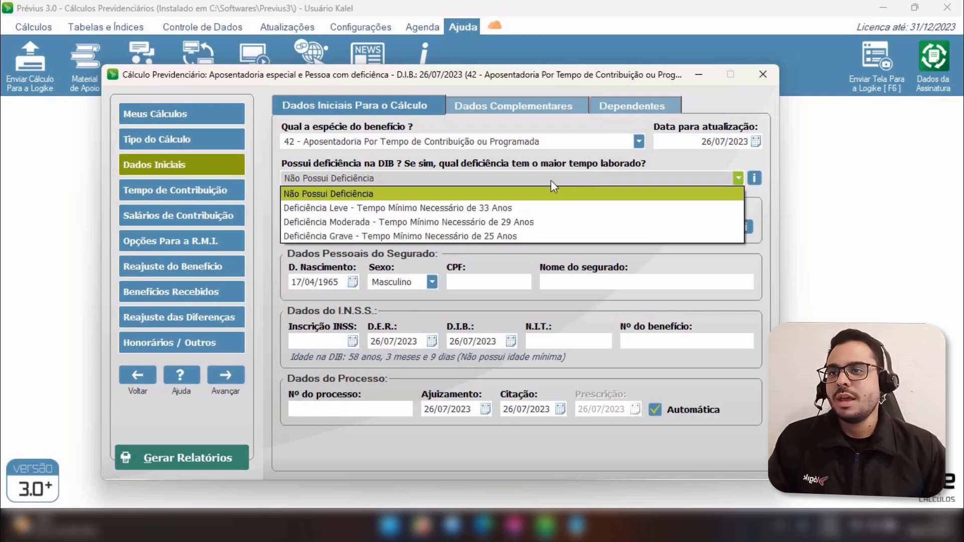
pyautogui.click(322, 224)
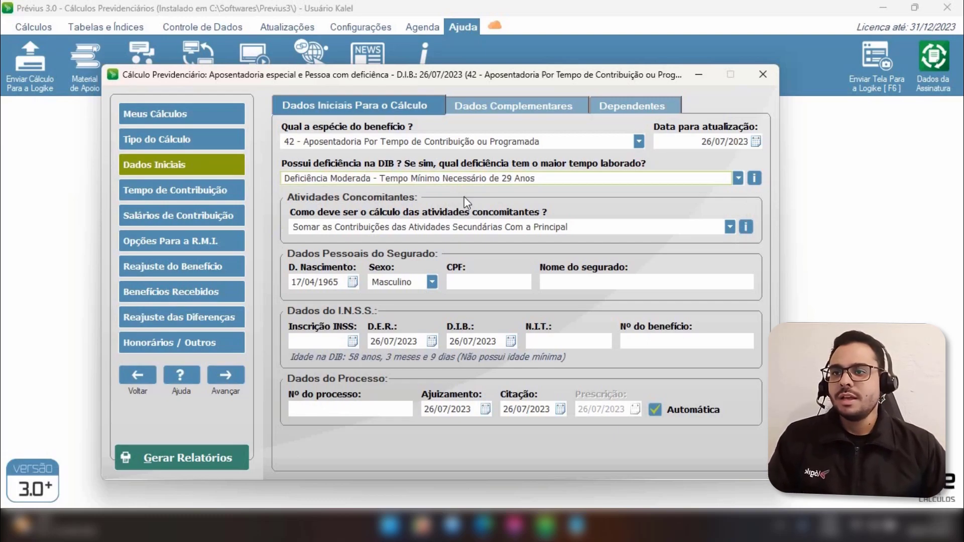
# Open the contribution time section showing the list of work periods
pyautogui.click(167, 196)
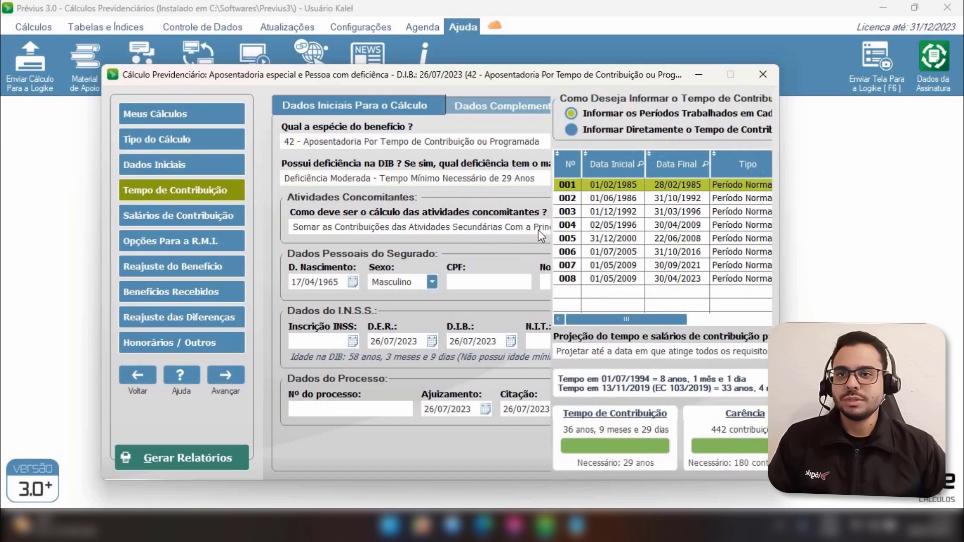
pyautogui.moveTo(601, 276); pyautogui.dragTo(592, 240)
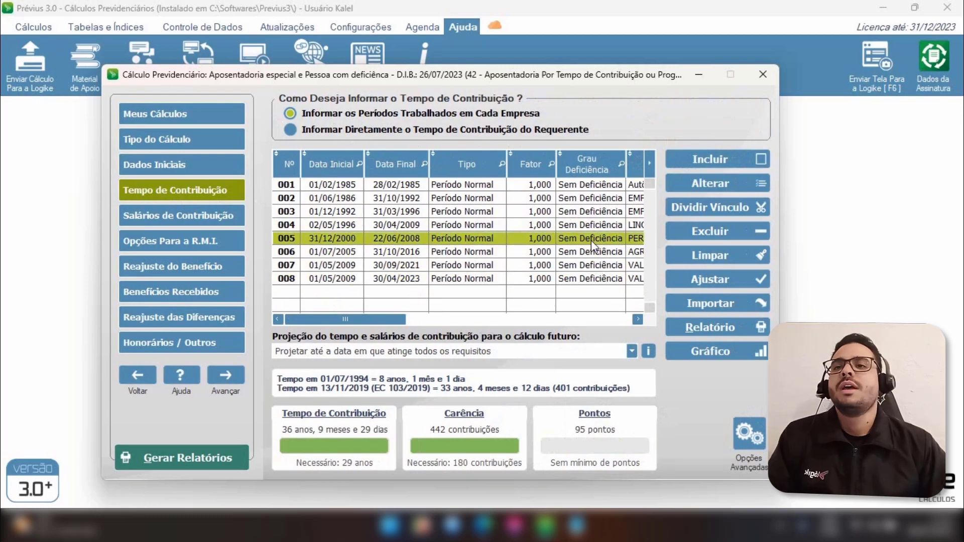
pyautogui.moveTo(591, 240); pyautogui.dragTo(466, 191)
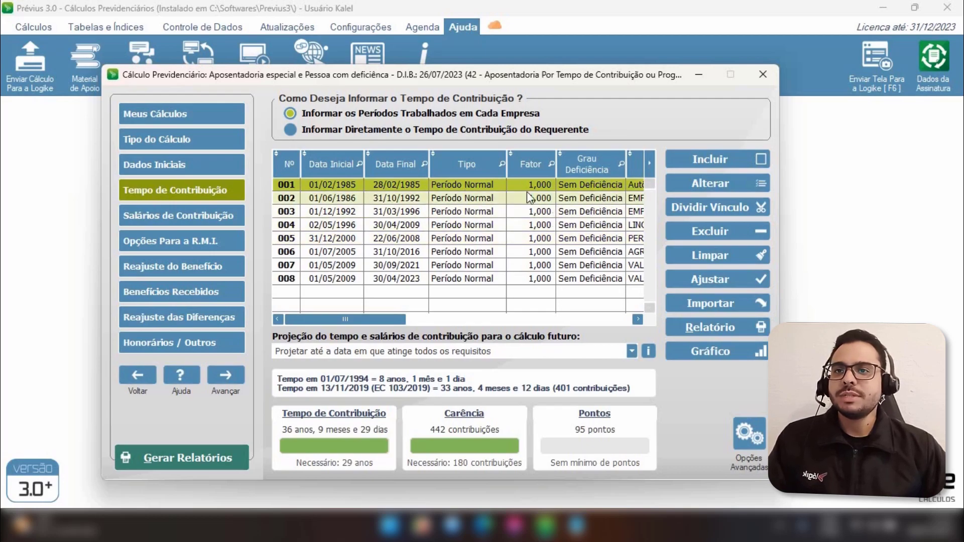
# Open period 001 for editing and save it with the factor 0,830
pyautogui.click(724, 183)
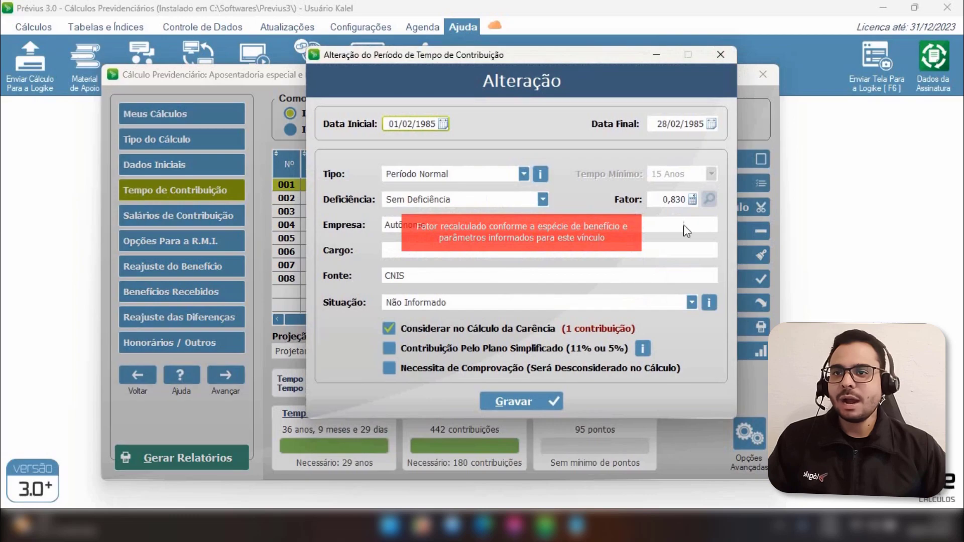
pyautogui.click(669, 198)
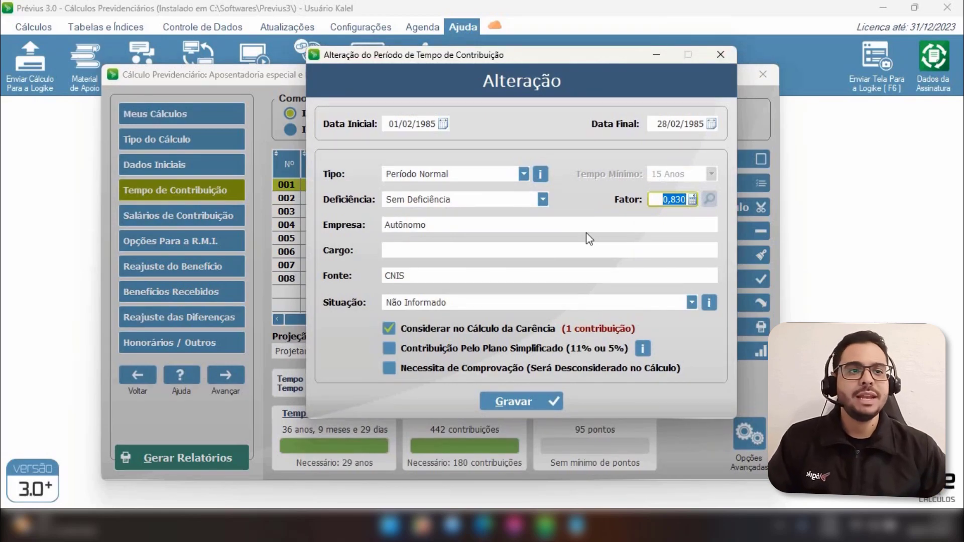
pyautogui.click(663, 200)
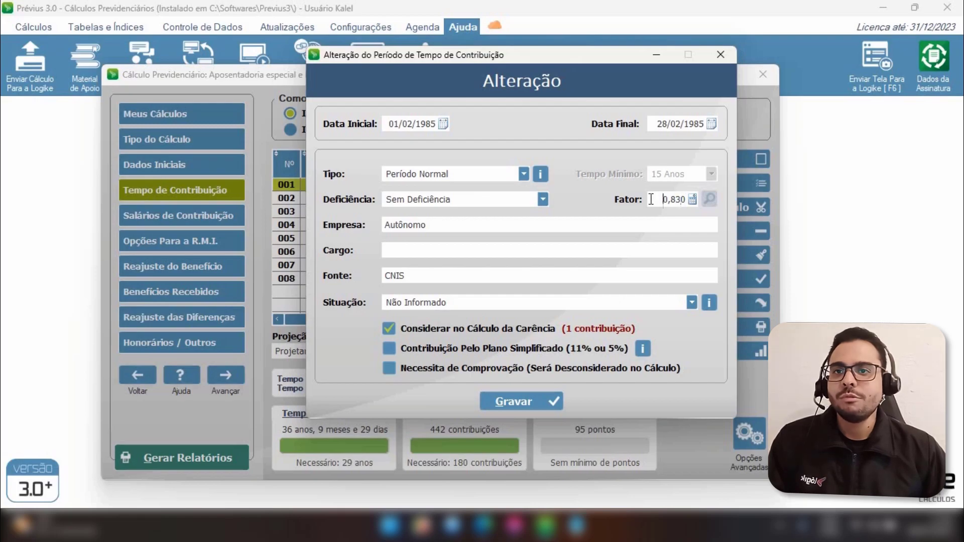
pyautogui.click(661, 200)
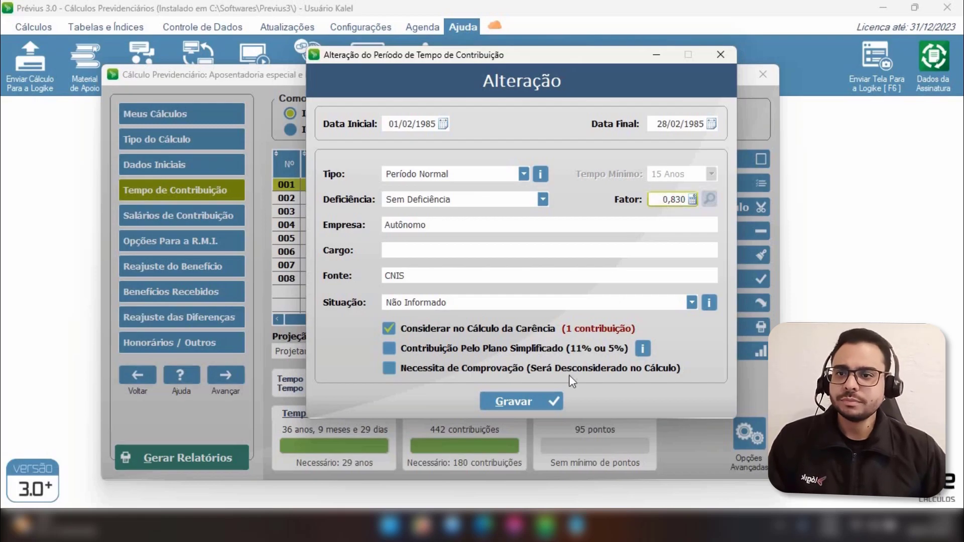
pyautogui.click(535, 403)
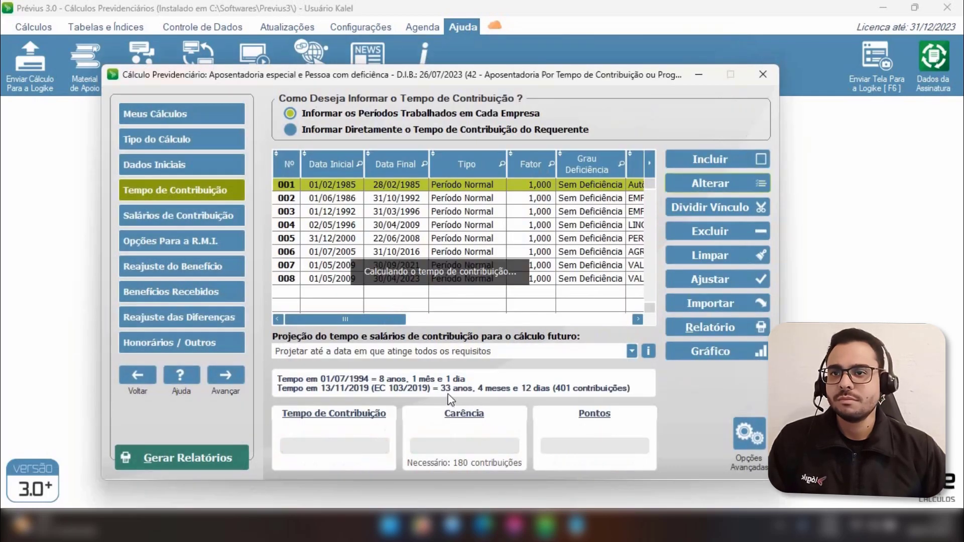
# Edit period 004 (02/05/1996–30/04/2009), set its disability to Deficiência Leve, and save it
pyautogui.click(524, 199)
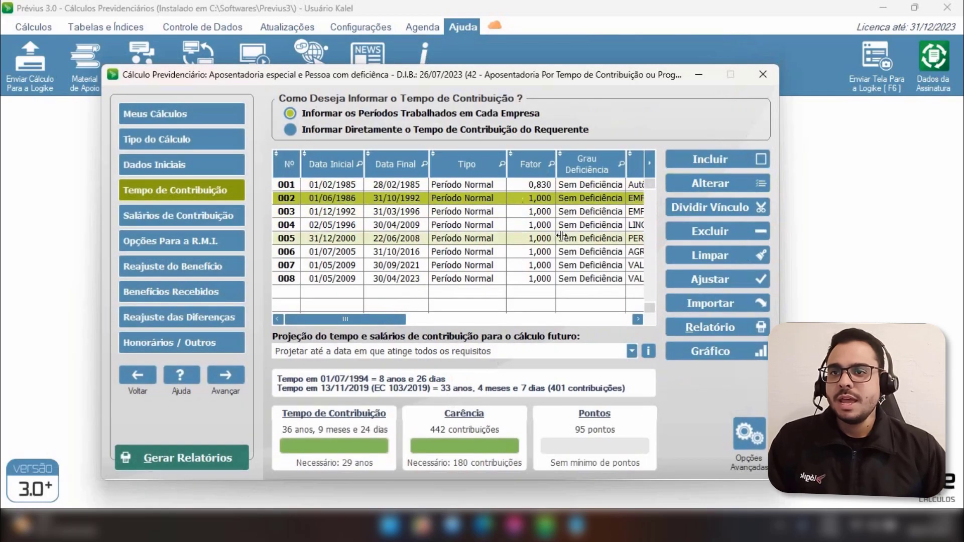
pyautogui.click(534, 226)
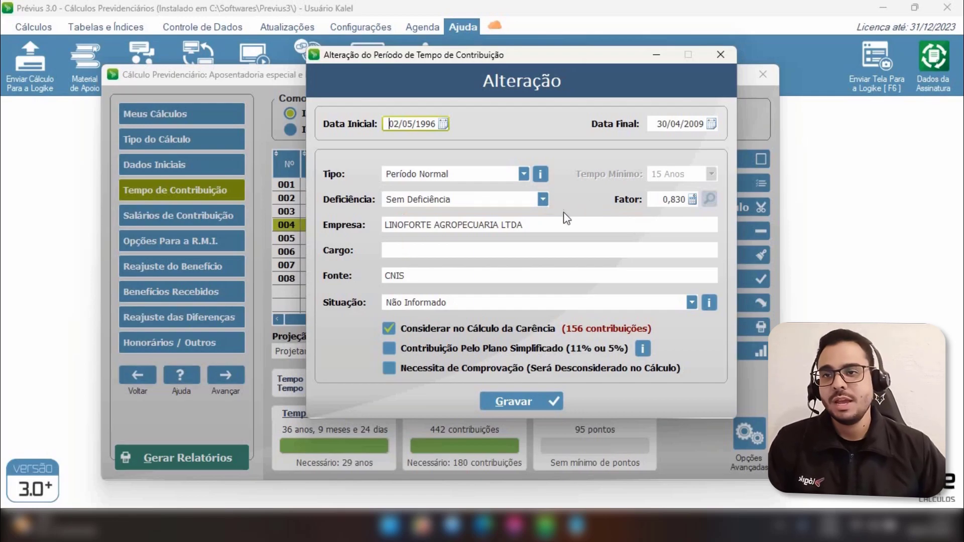
pyautogui.moveTo(559, 58); pyautogui.dragTo(490, 71)
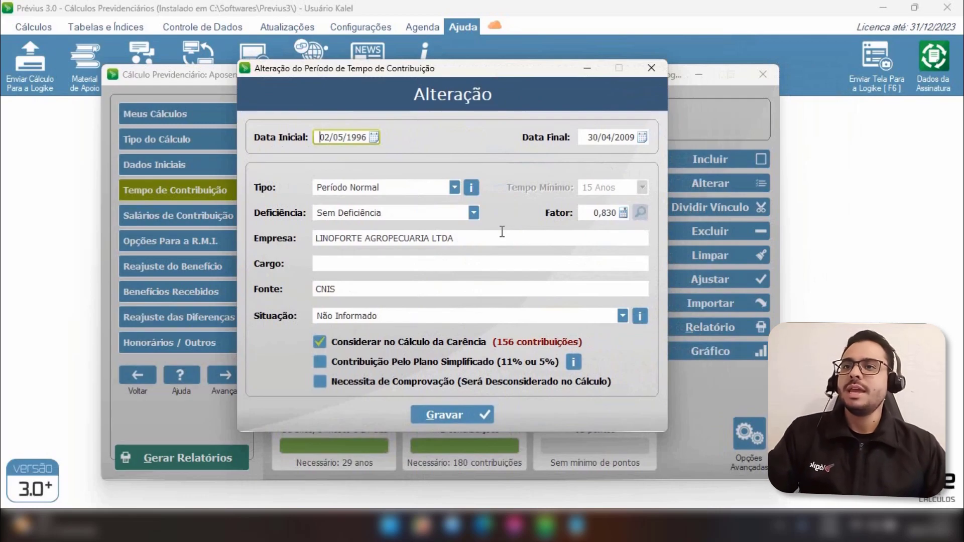
pyautogui.click(453, 210)
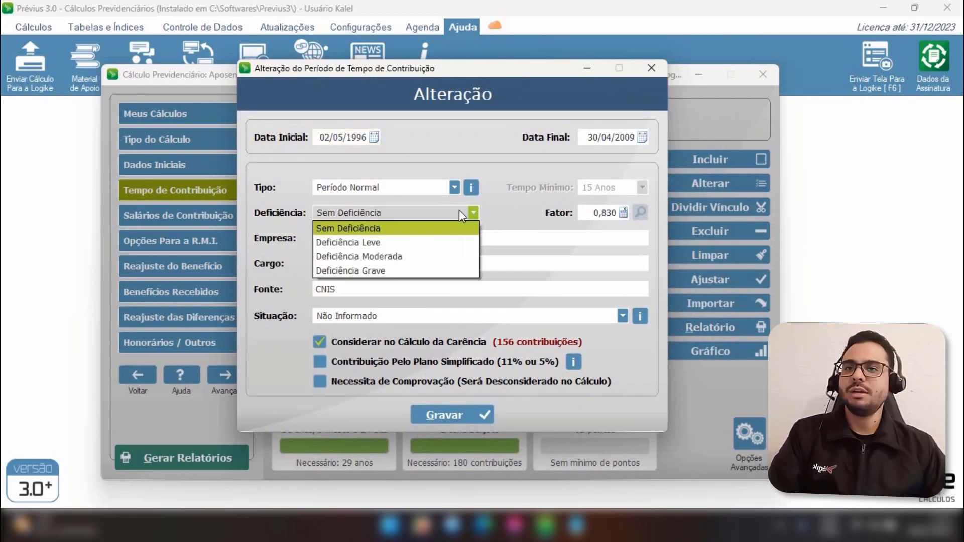
pyautogui.click(459, 210)
pyautogui.click(597, 214)
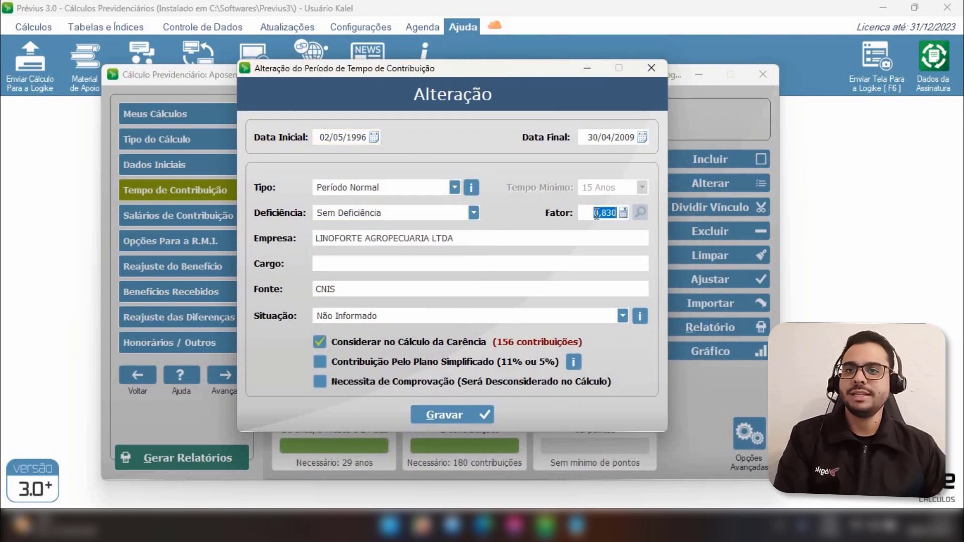
pyautogui.click(427, 216)
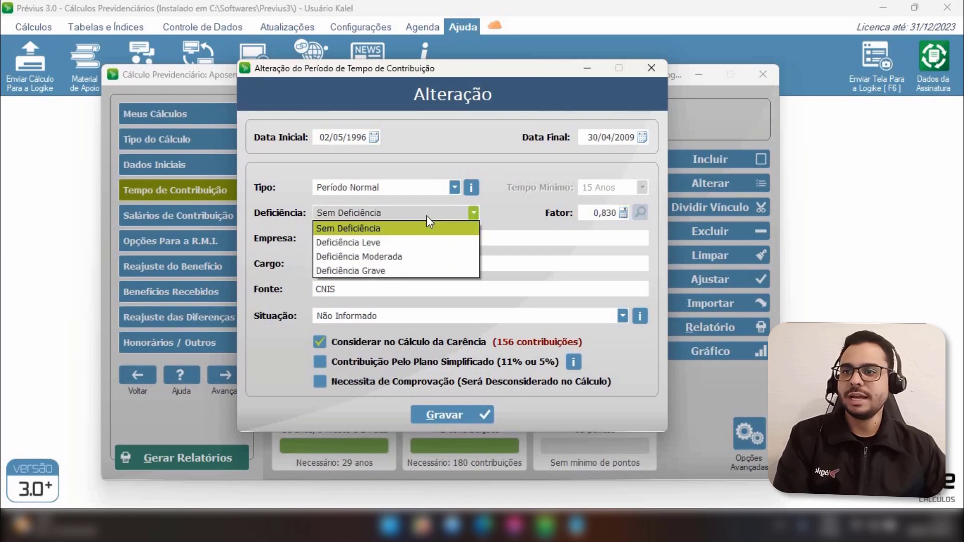
pyautogui.click(408, 241)
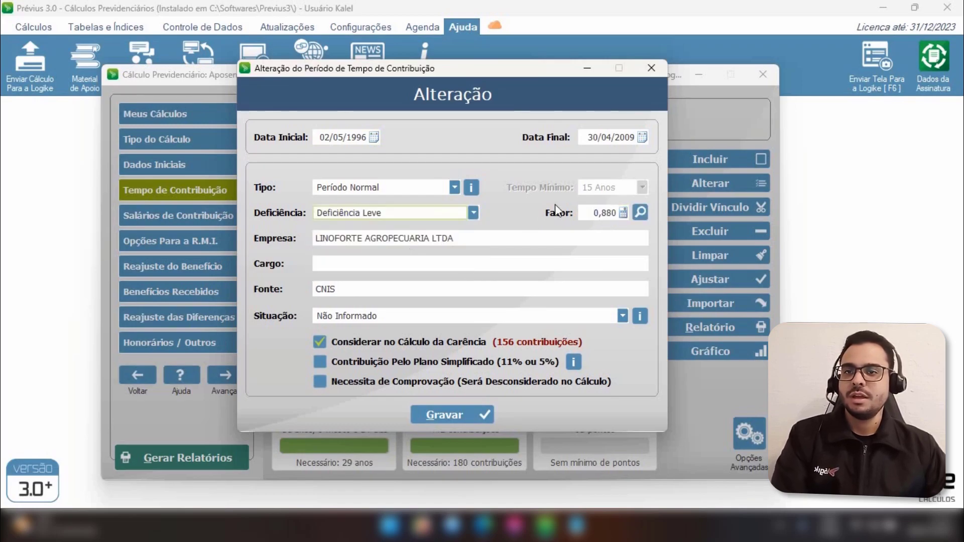
pyautogui.click(587, 213)
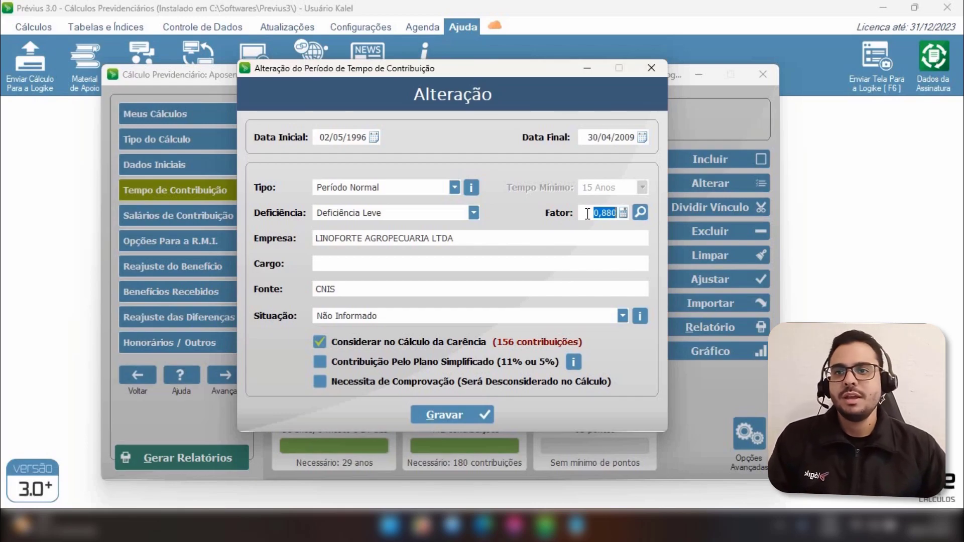
pyautogui.click(587, 213)
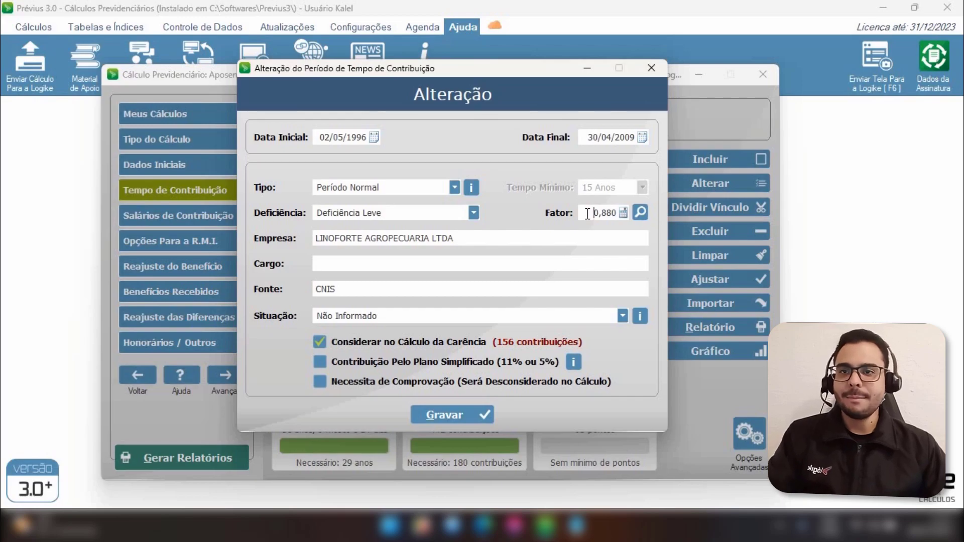
pyautogui.click(462, 414)
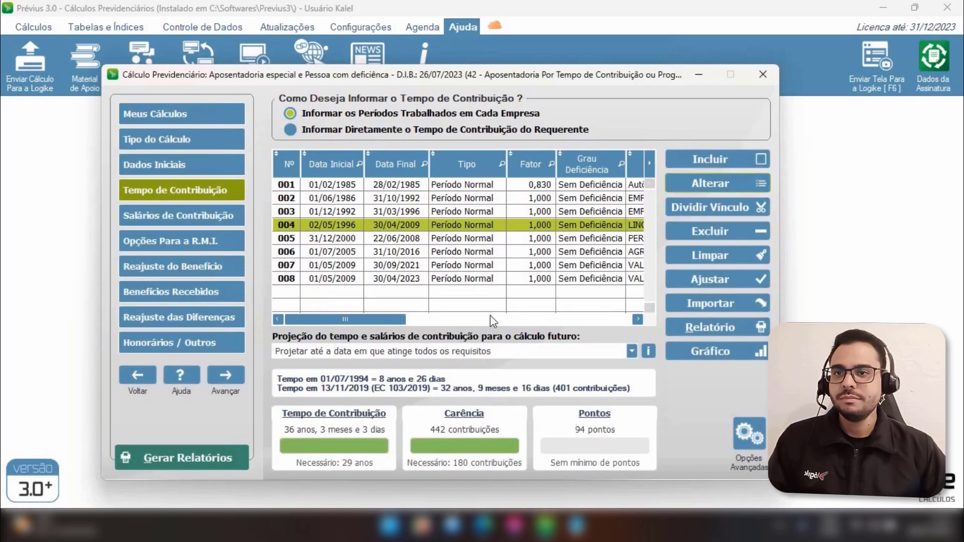
# Open period 005 (31/12/2000–22/06/2008) for editing and set its disability to Deficiência Leve
pyautogui.click(591, 241)
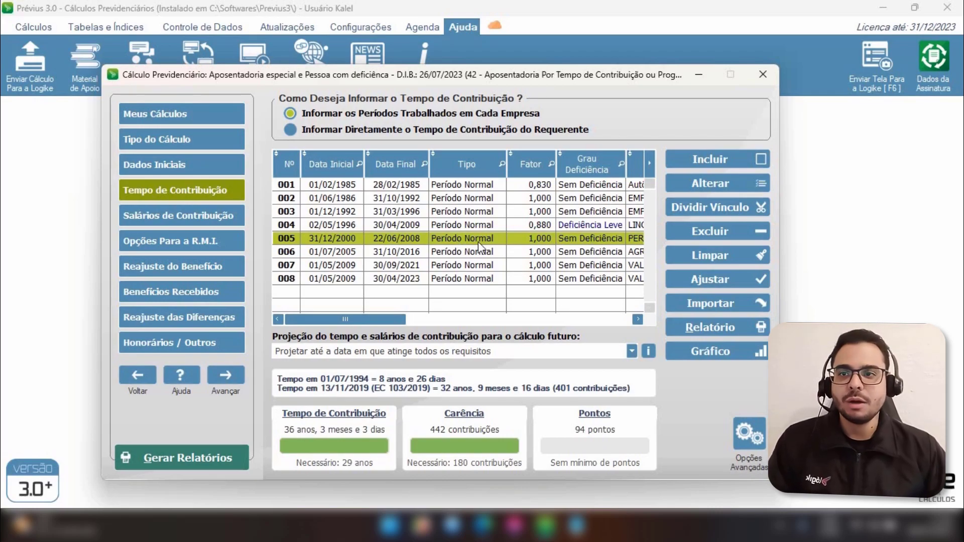
pyautogui.click(710, 183)
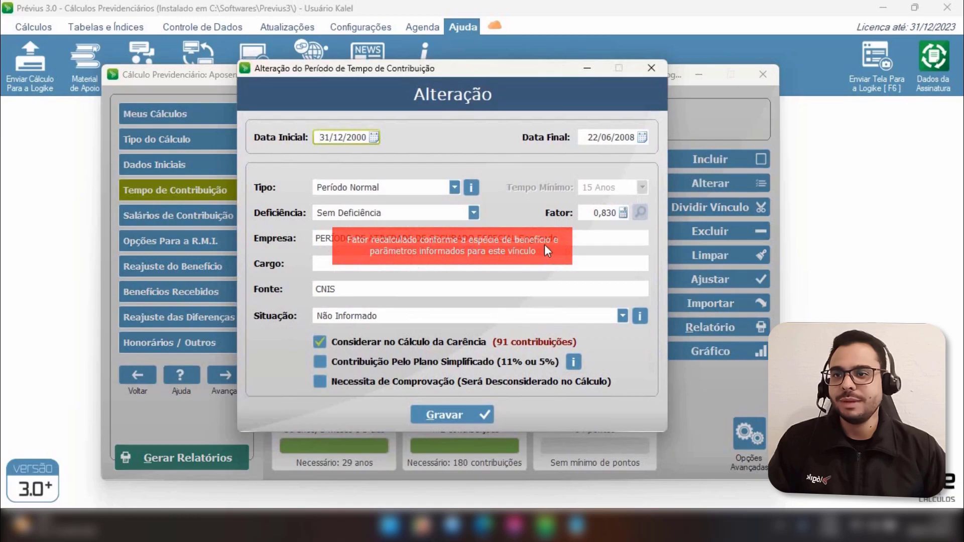
pyautogui.click(598, 214)
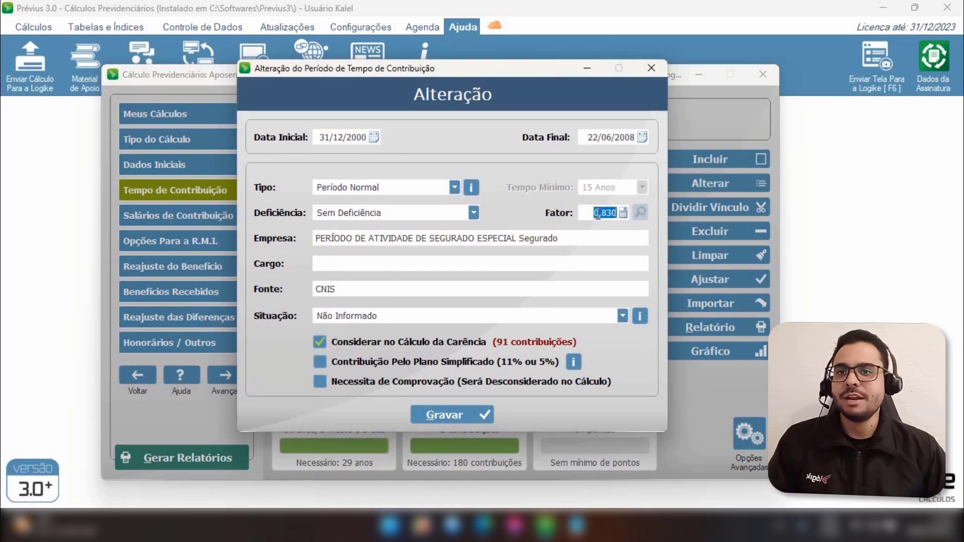
pyautogui.click(592, 213)
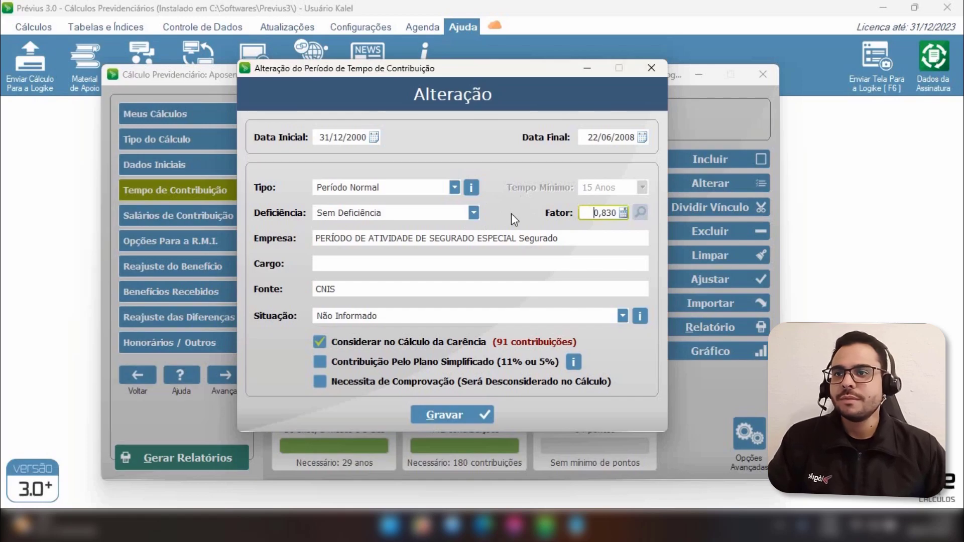
pyautogui.click(374, 213)
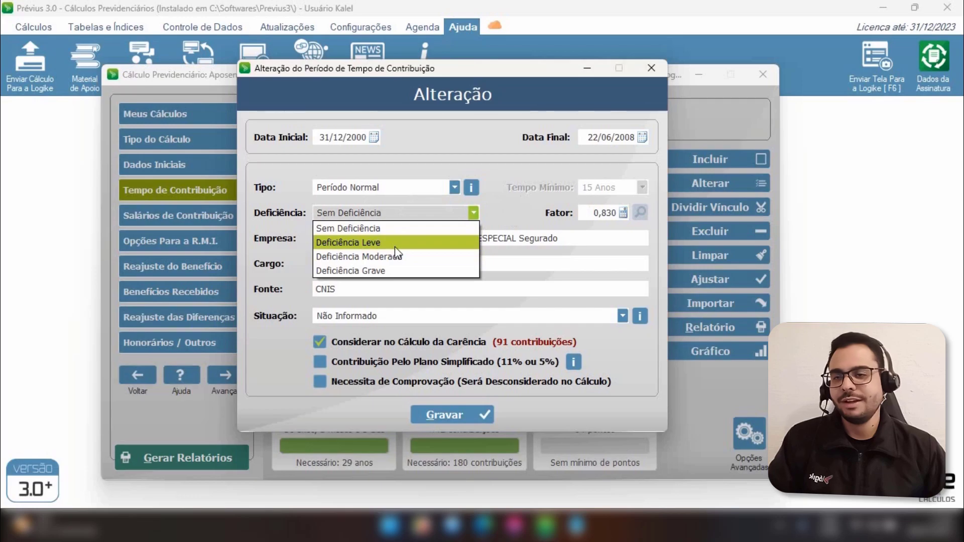
pyautogui.click(395, 245)
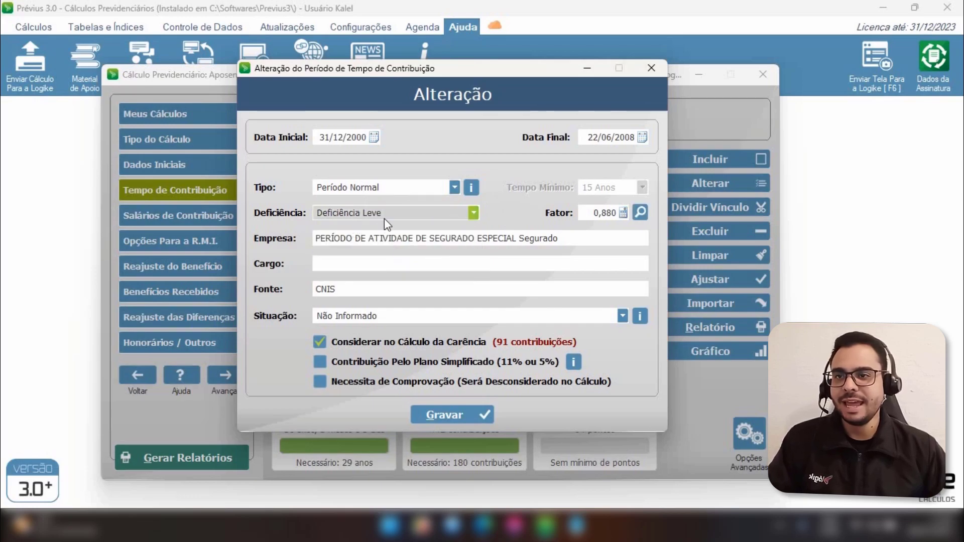
pyautogui.click(460, 216)
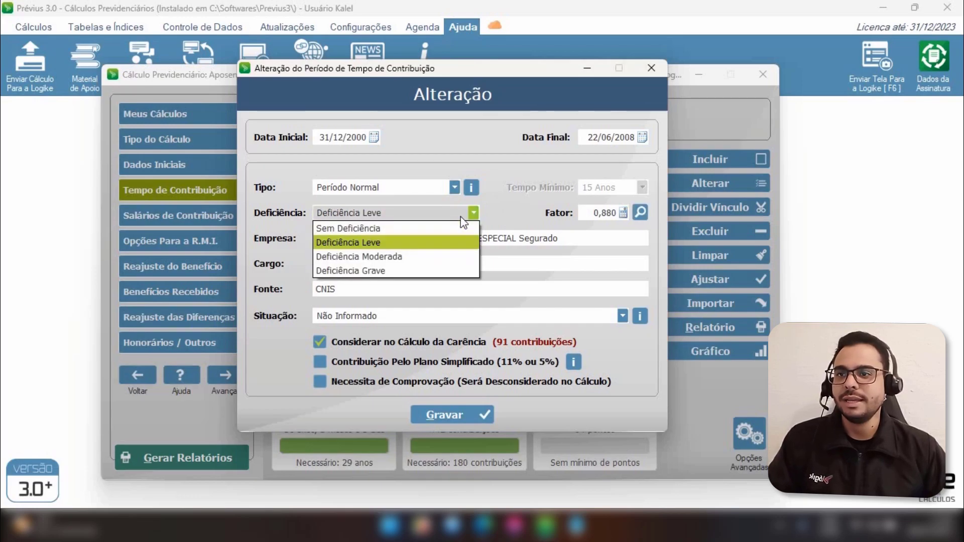
pyautogui.click(430, 241)
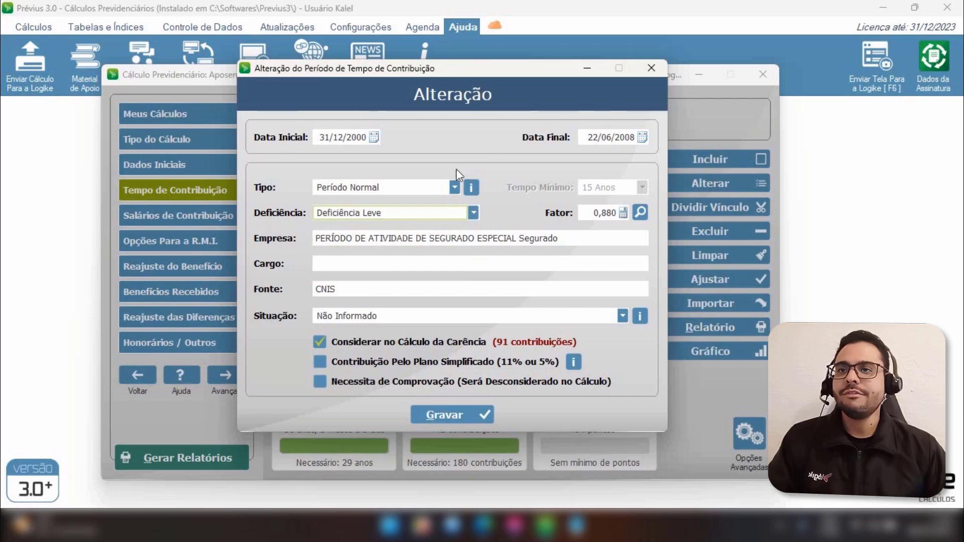
# Change period 005's type to Período Especial
pyautogui.click(455, 187)
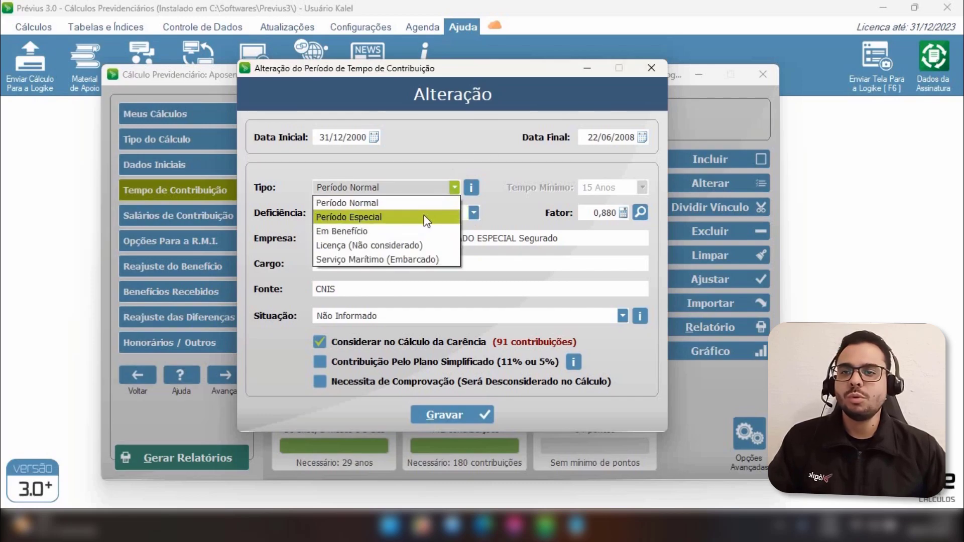
pyautogui.click(425, 220)
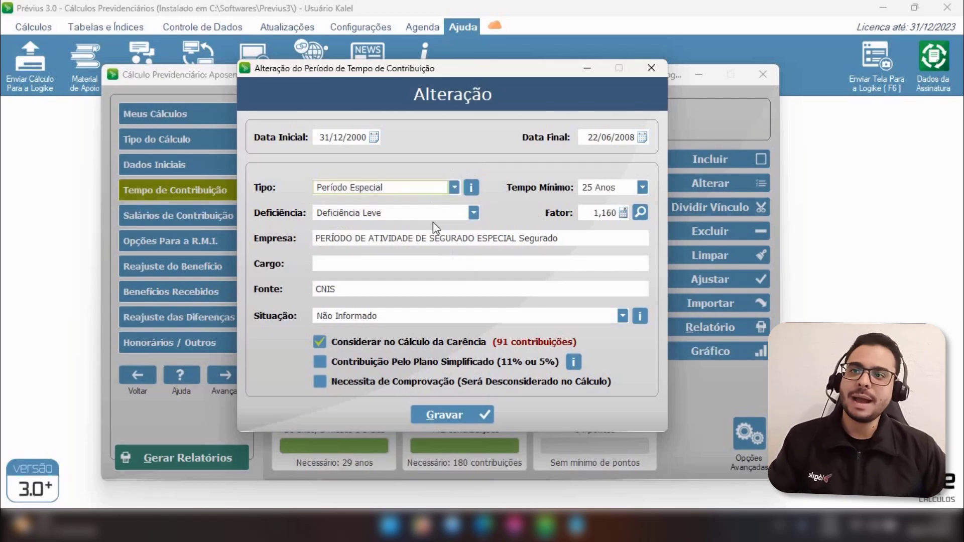
pyautogui.click(592, 213)
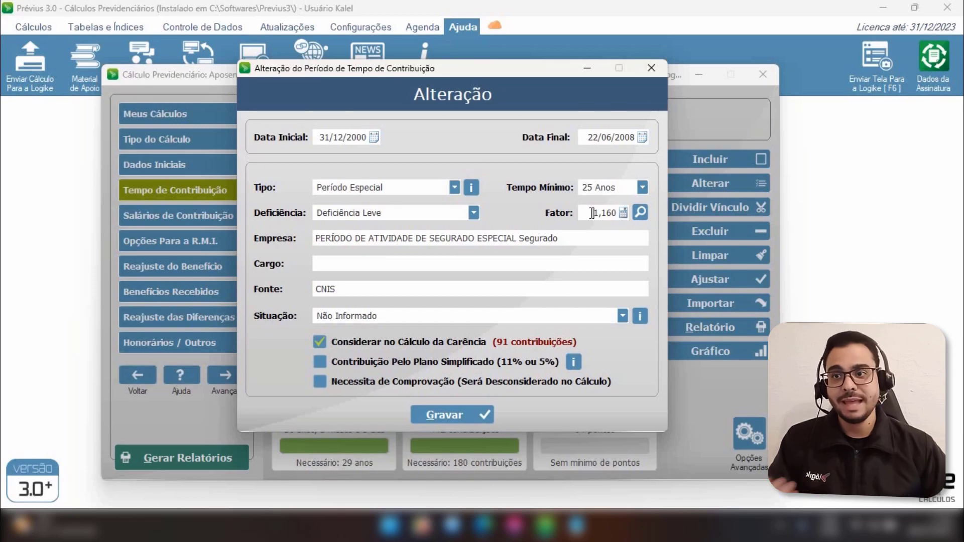
# Save period 005 with the factor 1,160
pyautogui.click(592, 213)
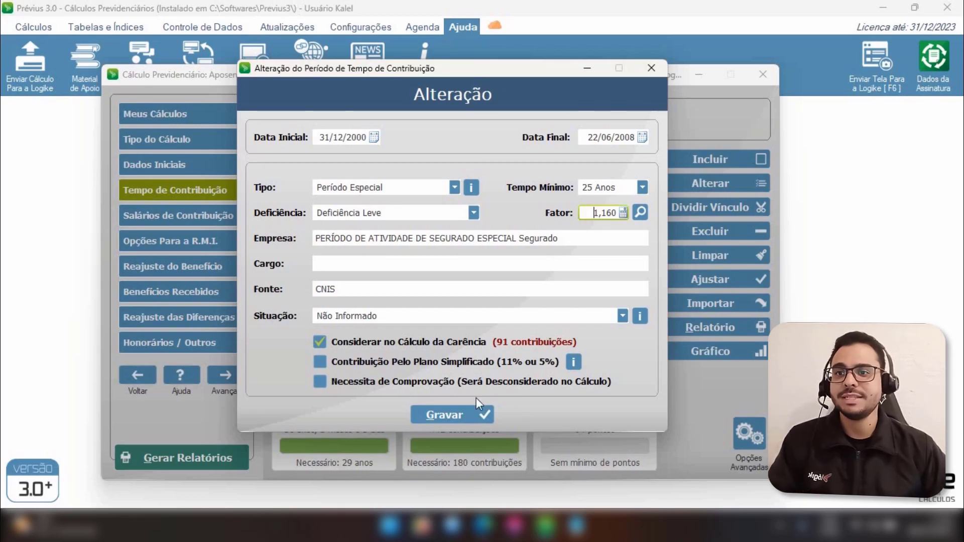
pyautogui.click(459, 413)
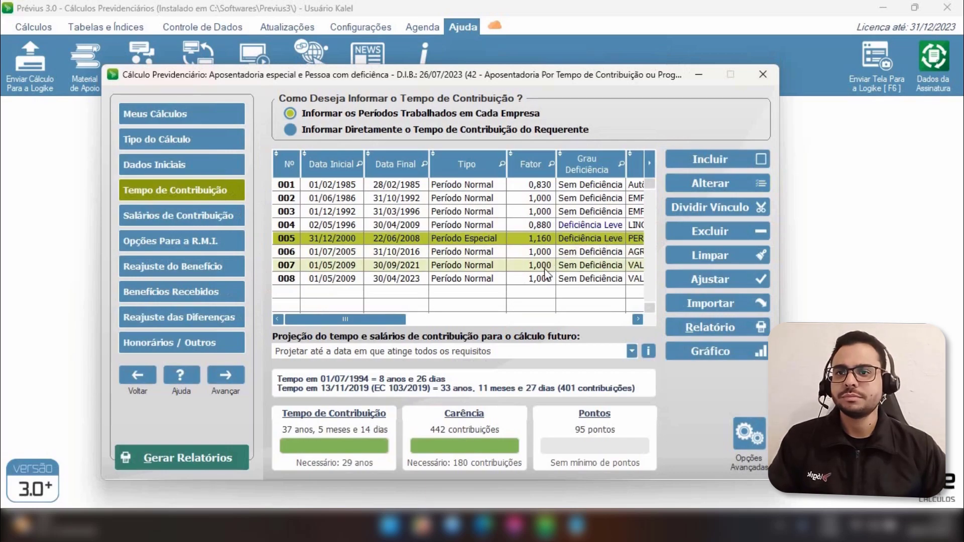
# Open period 002 (01/06/1986–31/10/1992) for editing and save it with the factor 0,830
pyautogui.click(537, 213)
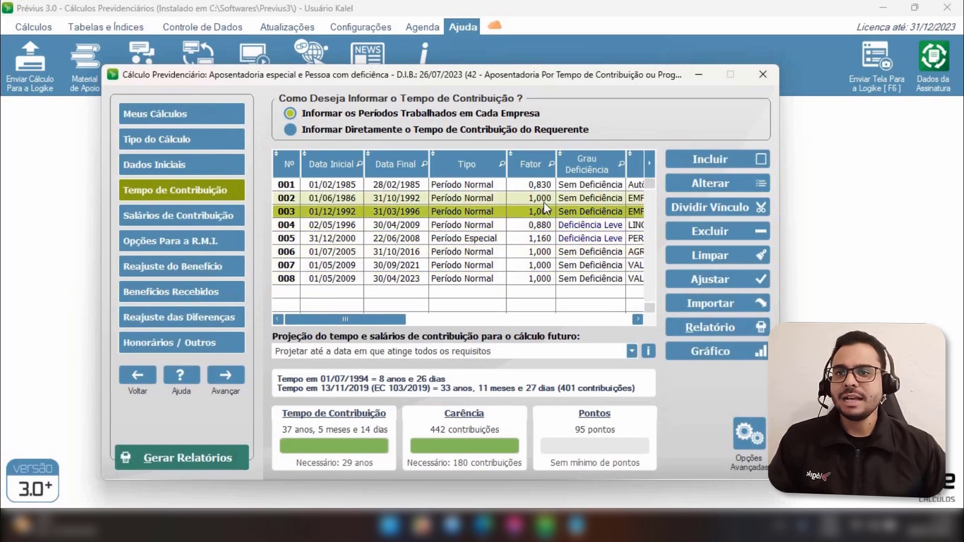
pyautogui.click(541, 203)
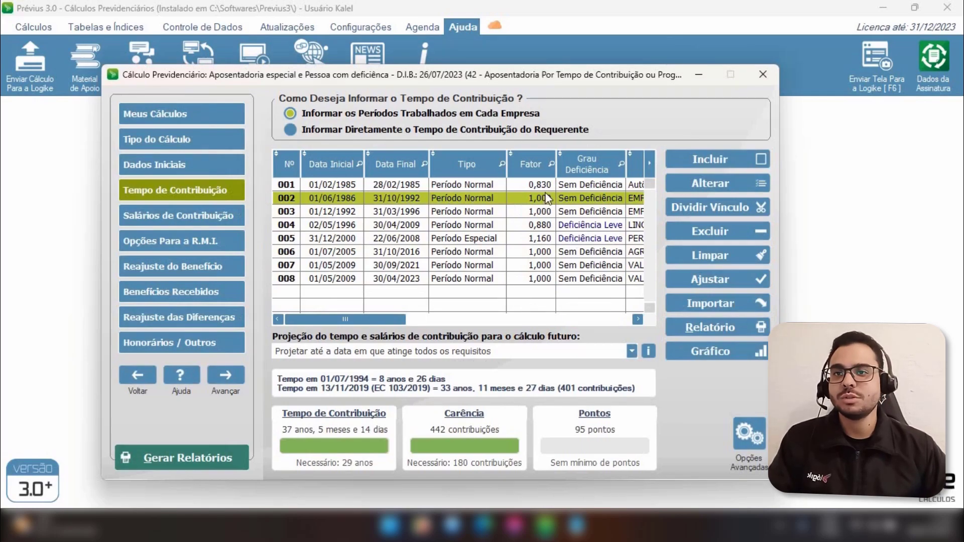
pyautogui.click(547, 190)
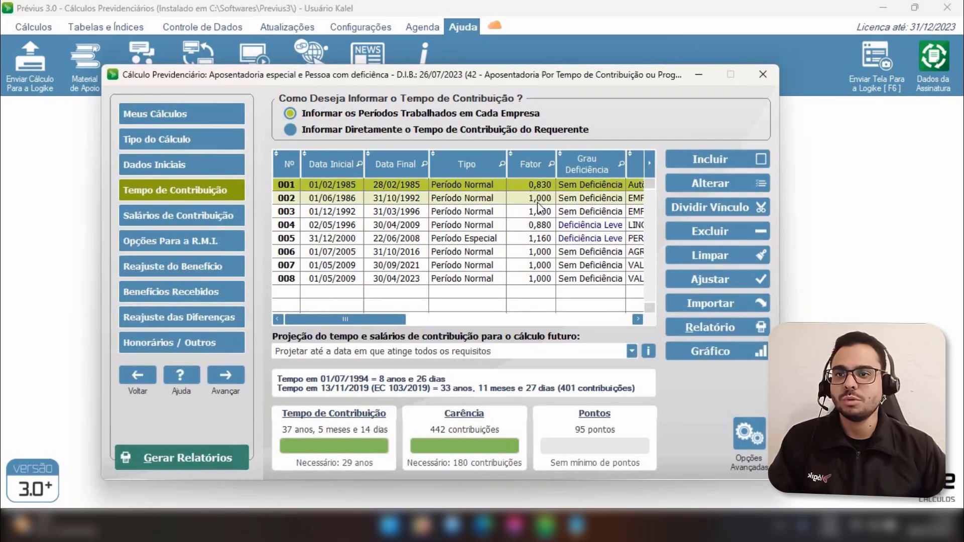
pyautogui.doubleClick(539, 200)
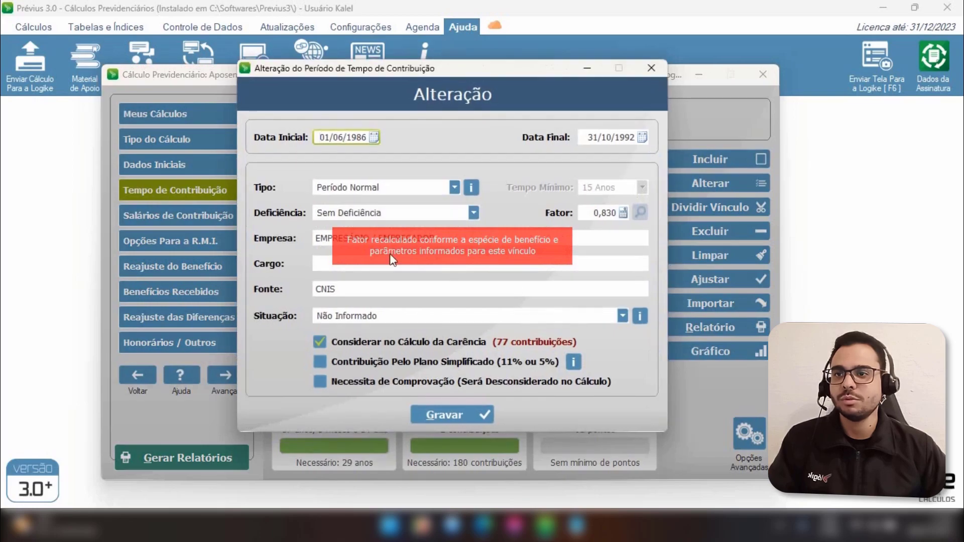
pyautogui.click(462, 414)
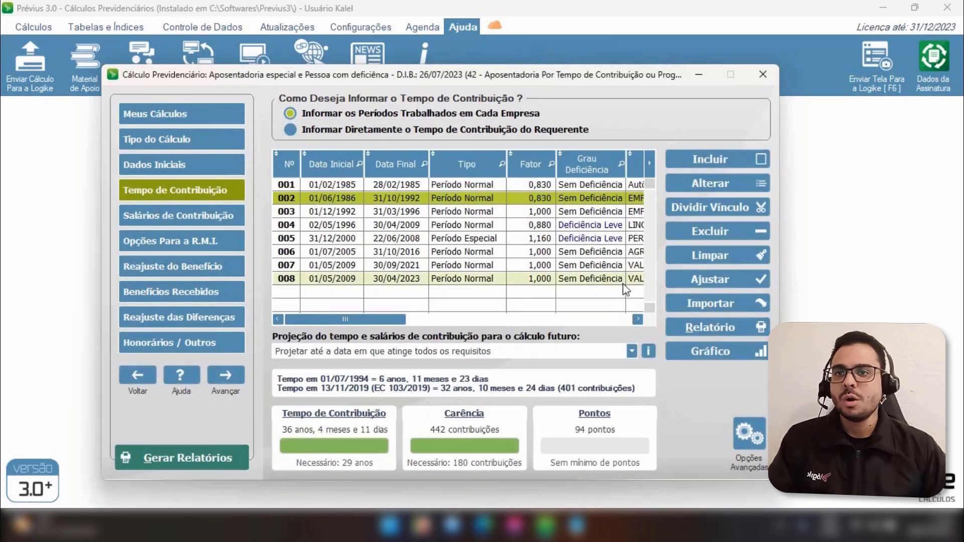
# Batch-adjust periods 003, 006 and 007 to type Período Normal with the factor 0,83 and confirm
pyautogui.click(709, 281)
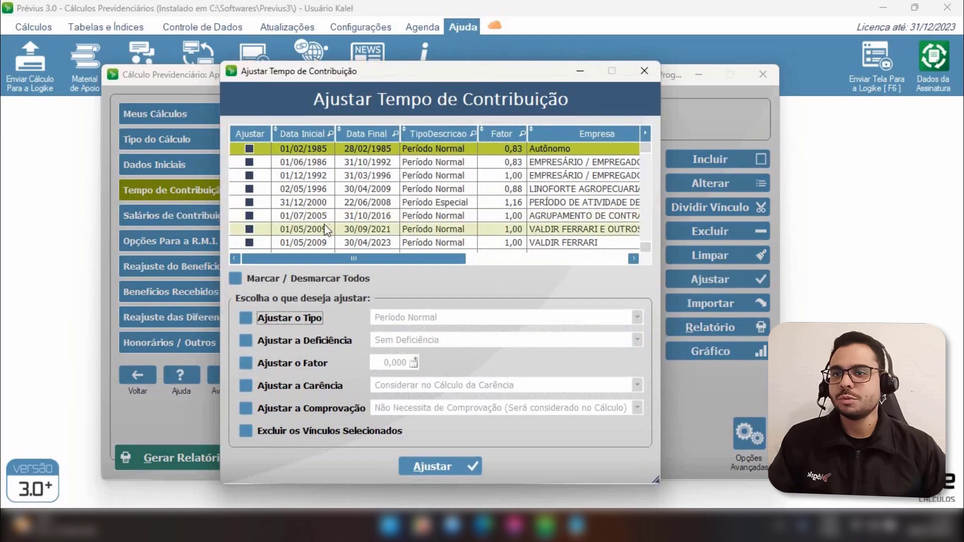
pyautogui.click(249, 175)
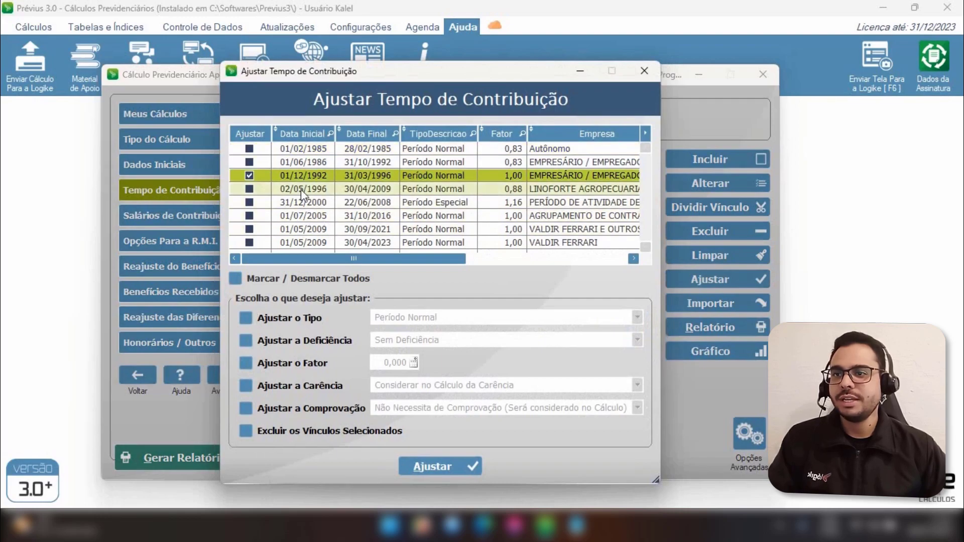
pyautogui.click(249, 216)
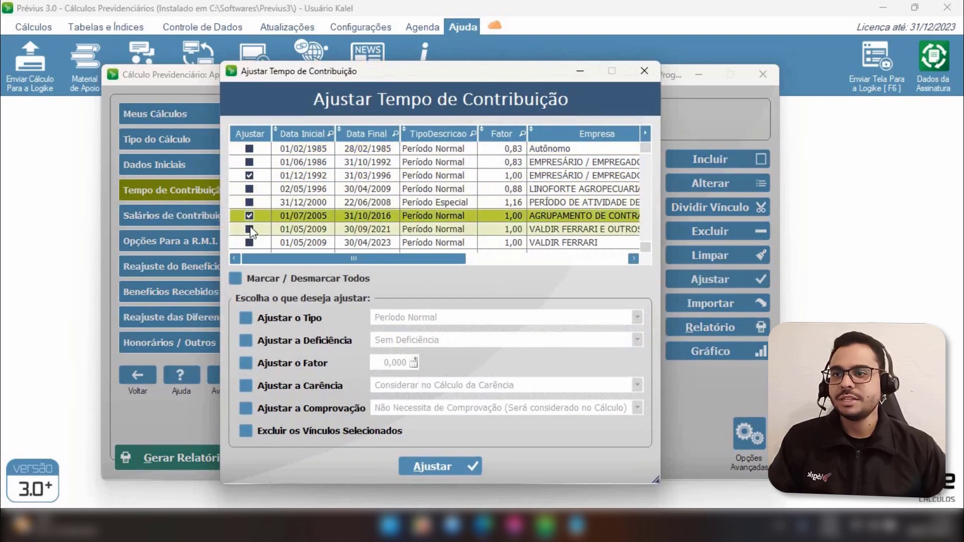
pyautogui.click(249, 229)
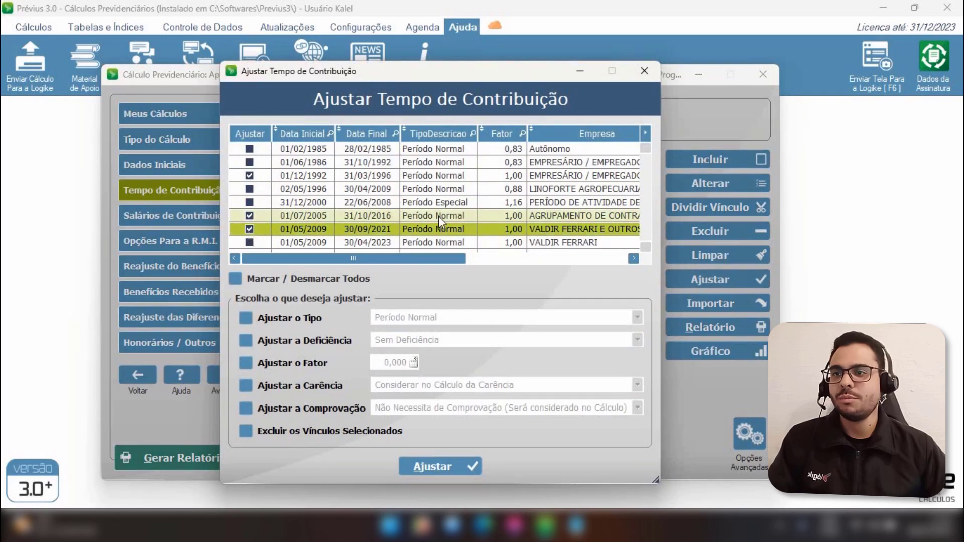
pyautogui.click(281, 320)
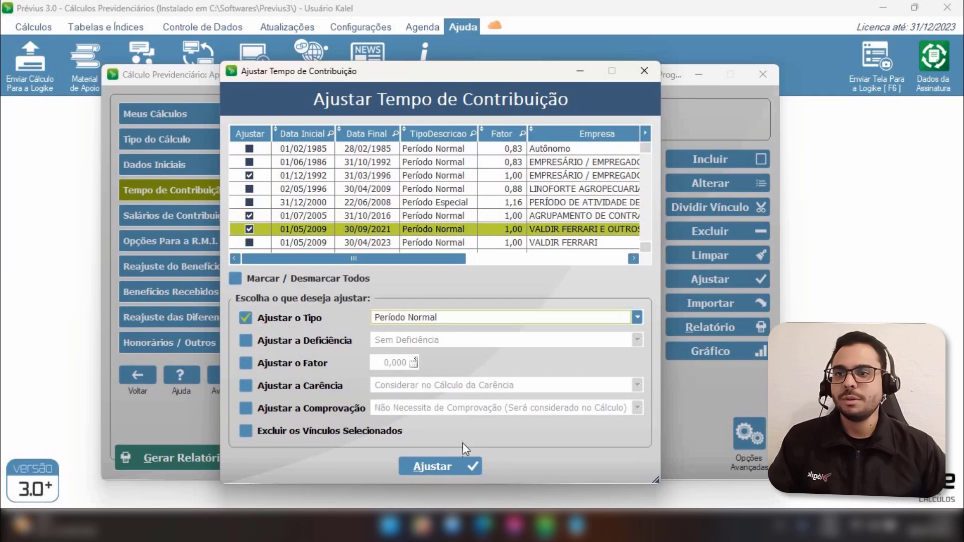
pyautogui.click(282, 364)
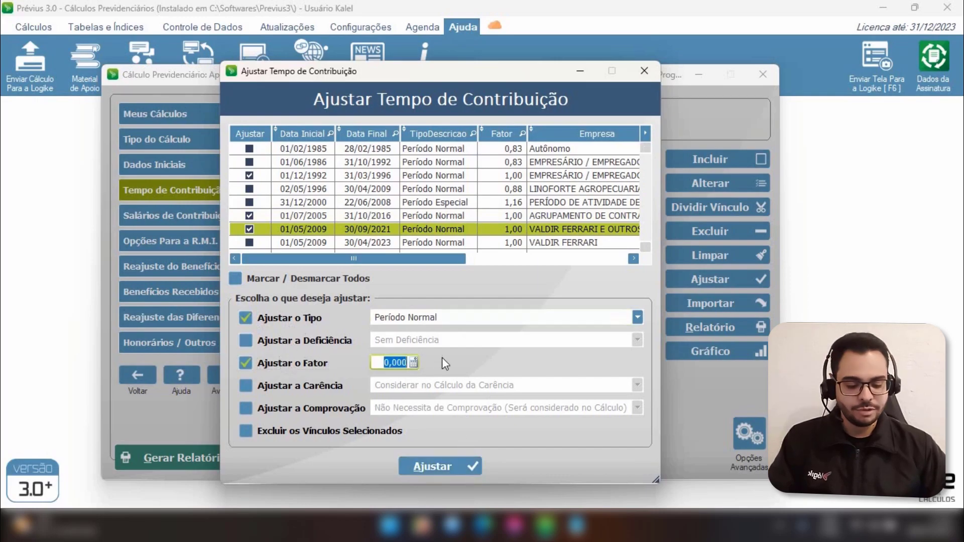
pyautogui.write('0,83')
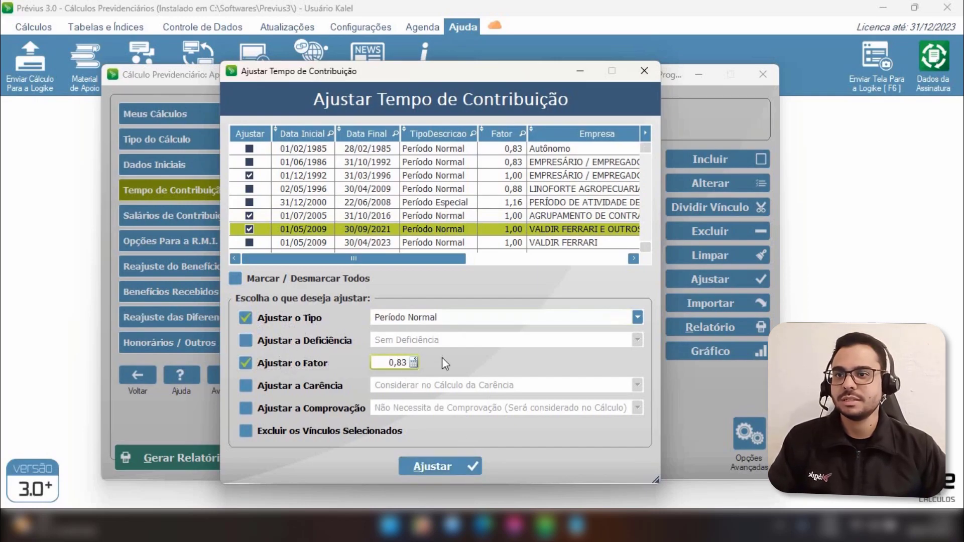
pyautogui.click(435, 465)
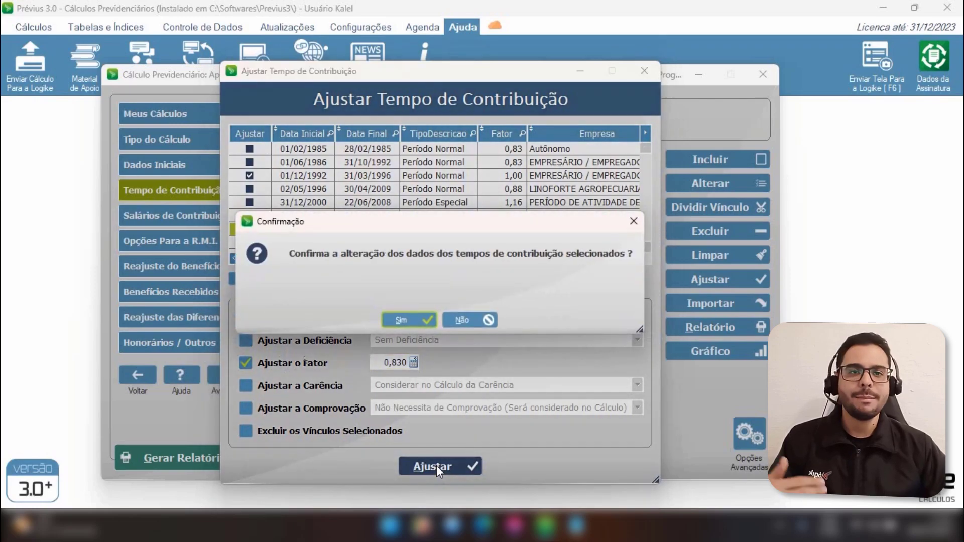
pyautogui.click(411, 323)
pyautogui.click(620, 363)
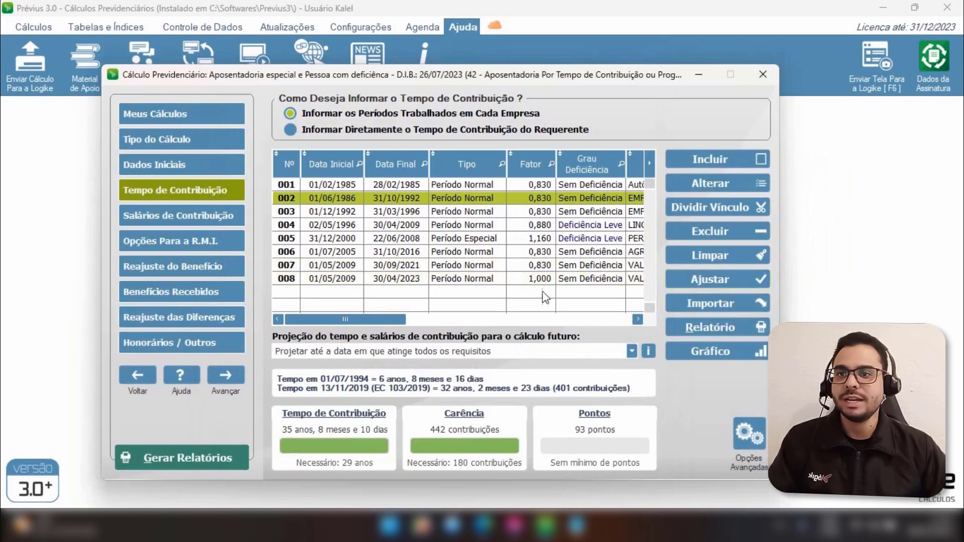
# Edit period 008 (01/05/2009–30/04/2023), set its disability to Deficiência Moderada with factor 1,000, and save it
pyautogui.click(544, 280)
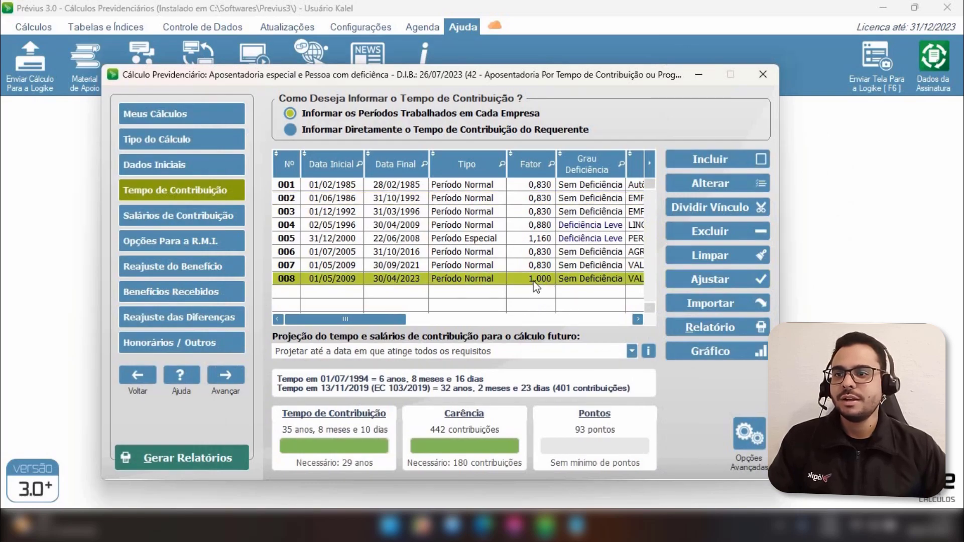
pyautogui.doubleClick(534, 280)
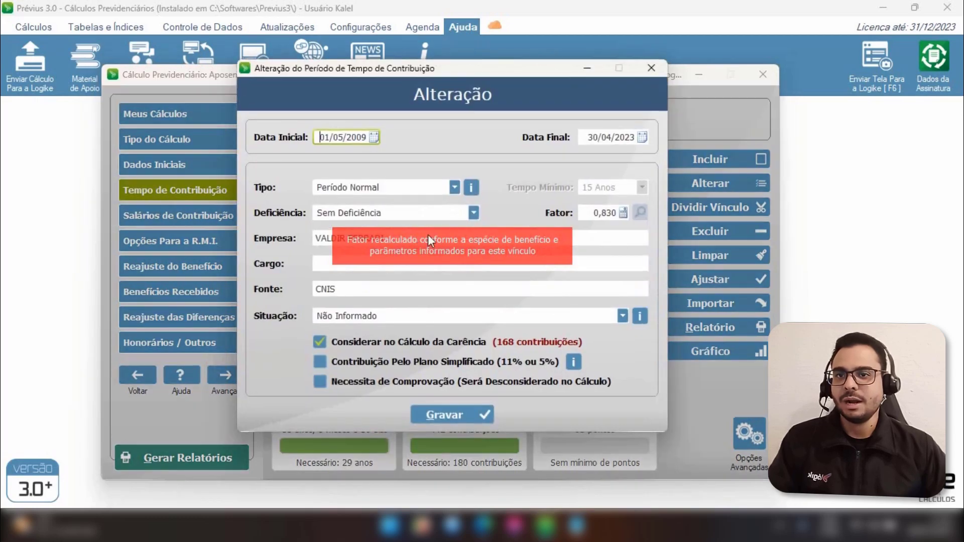
pyautogui.click(592, 212)
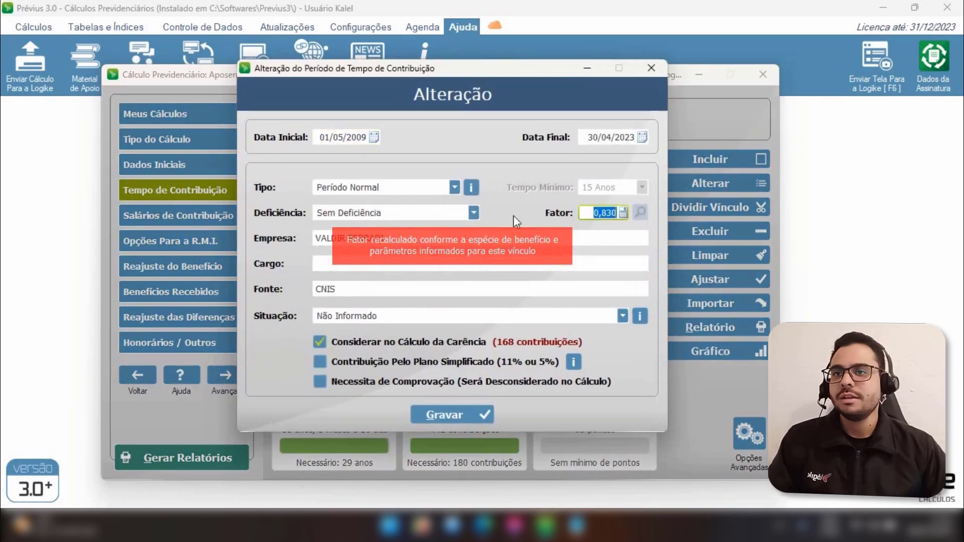
pyautogui.click(474, 213)
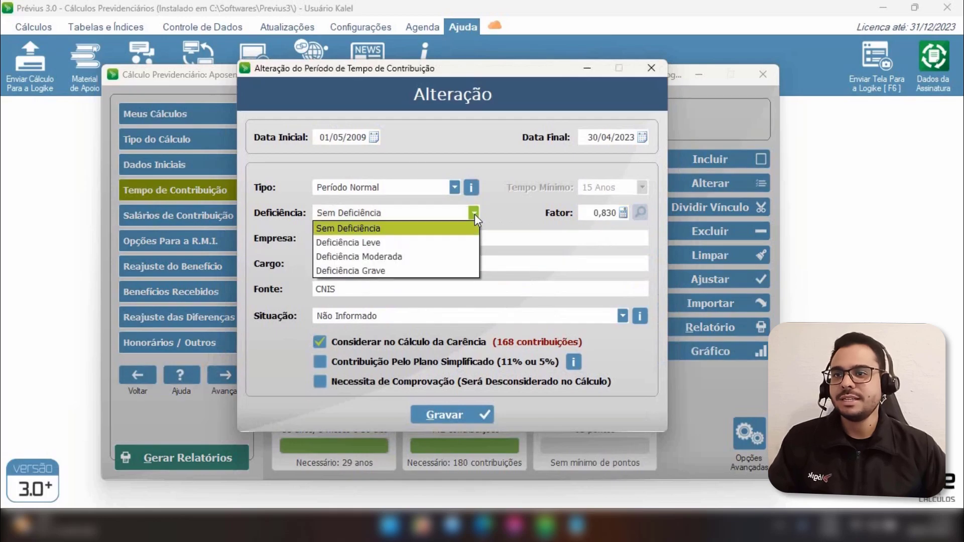
pyautogui.click(438, 257)
pyautogui.click(600, 213)
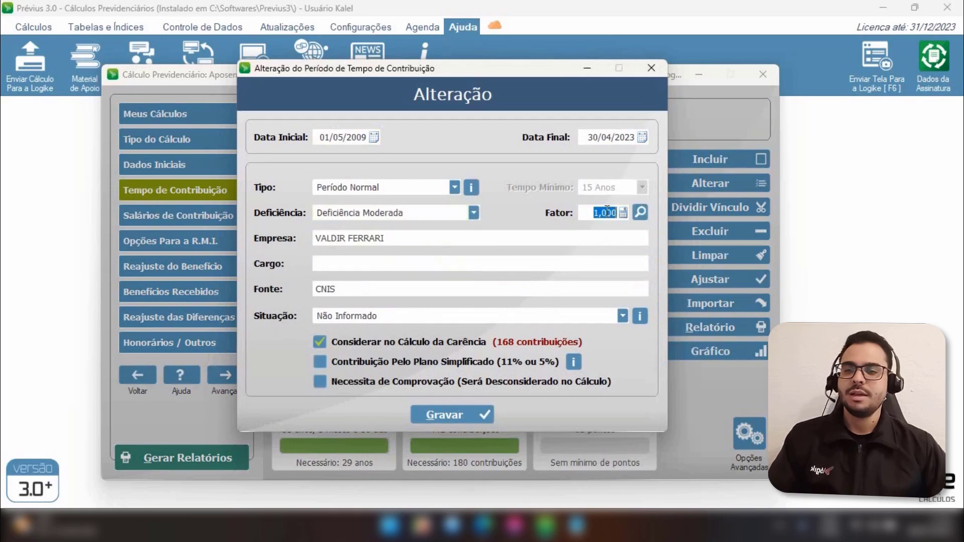
pyautogui.click(597, 213)
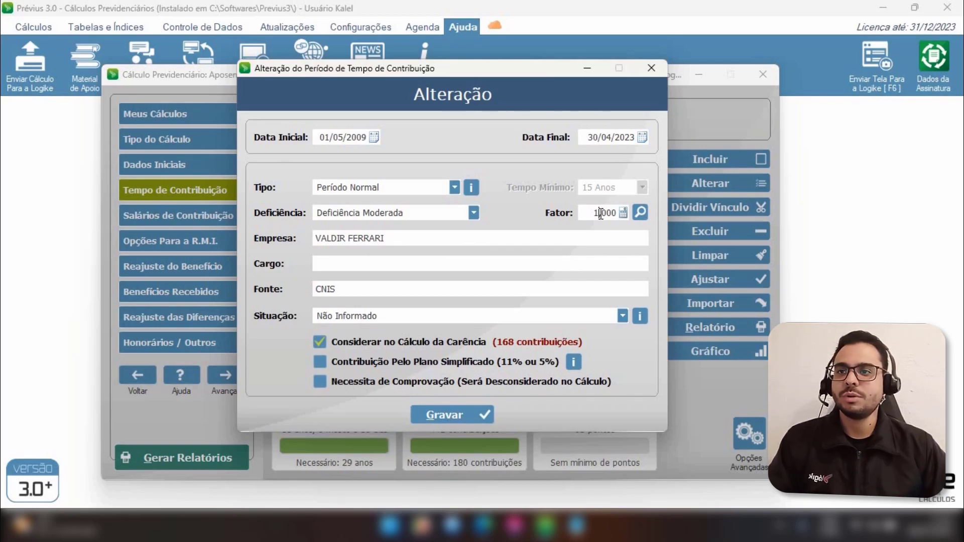
pyautogui.click(600, 212)
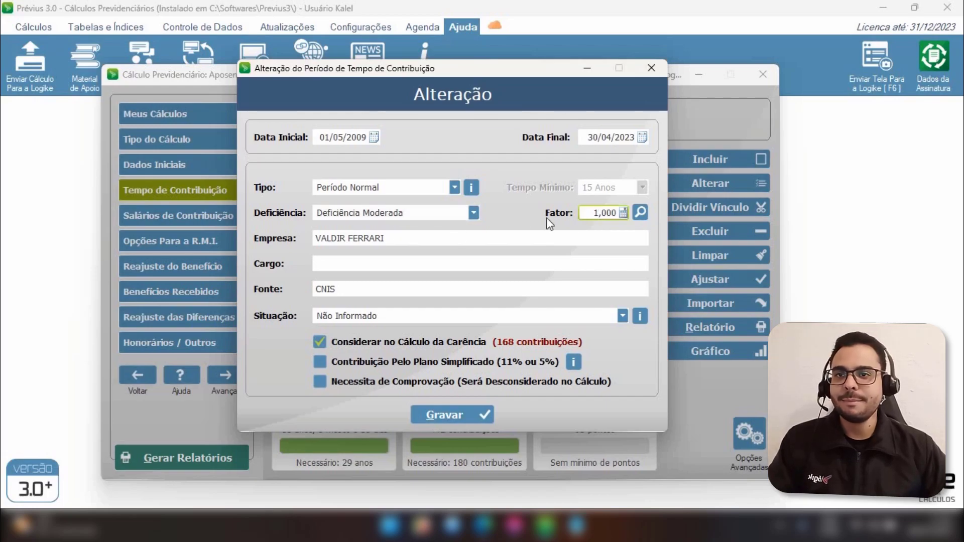
pyautogui.moveTo(586, 213); pyautogui.dragTo(618, 210)
pyautogui.click(613, 211)
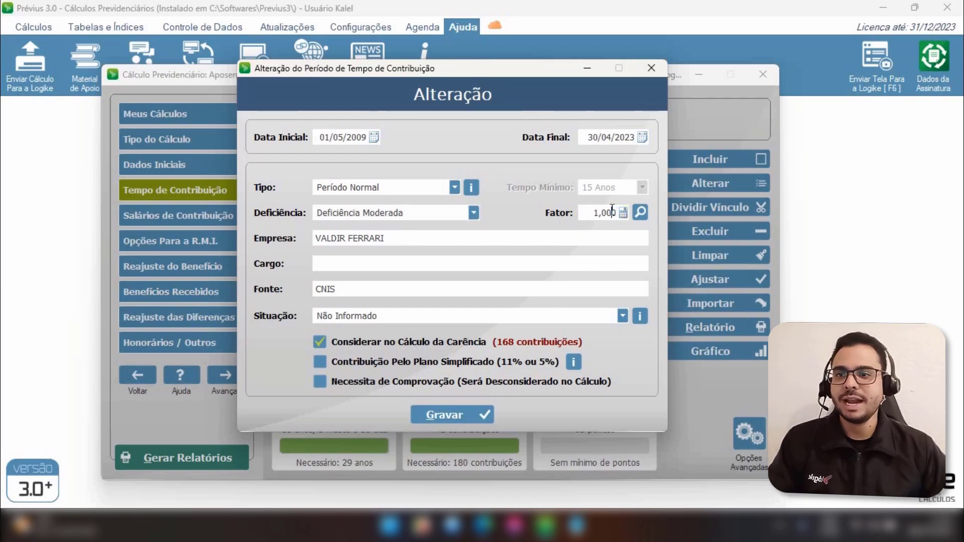
pyautogui.click(457, 415)
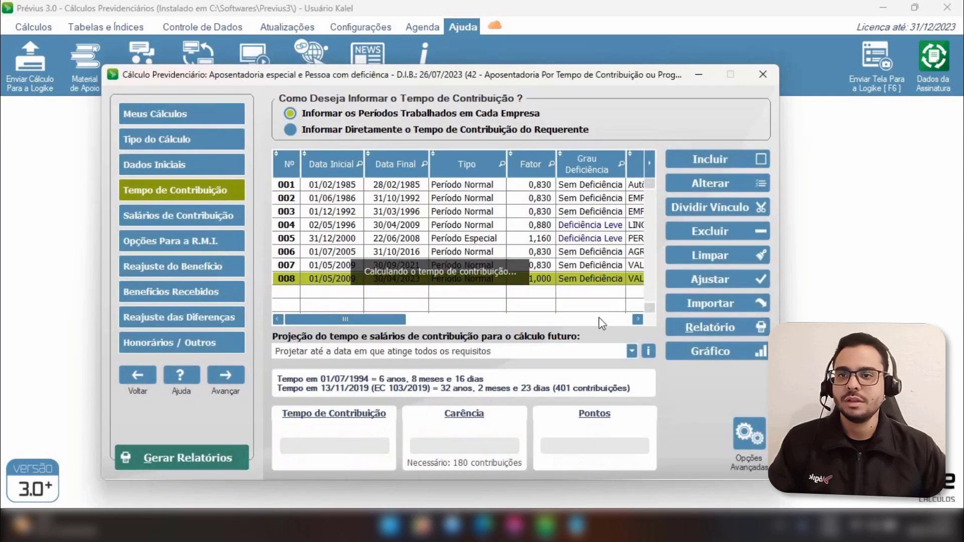
# Review the calculation's initial data and its contribution periods table
pyautogui.click(493, 267)
pyautogui.click(486, 279)
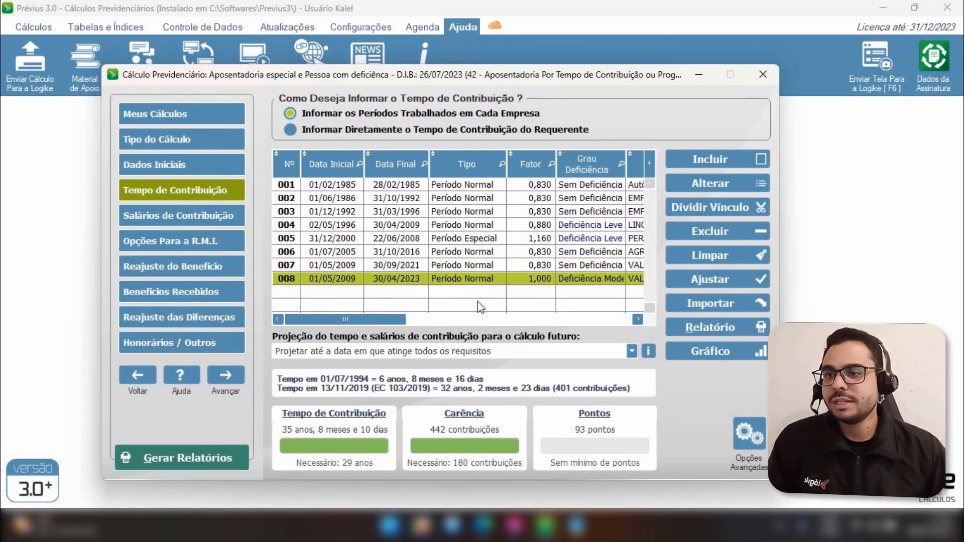
pyautogui.click(161, 160)
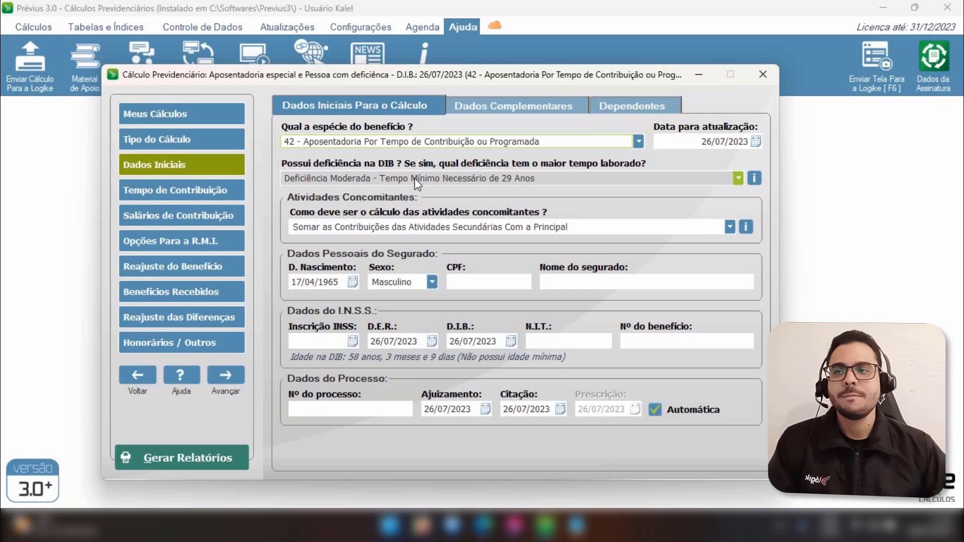
pyautogui.click(198, 195)
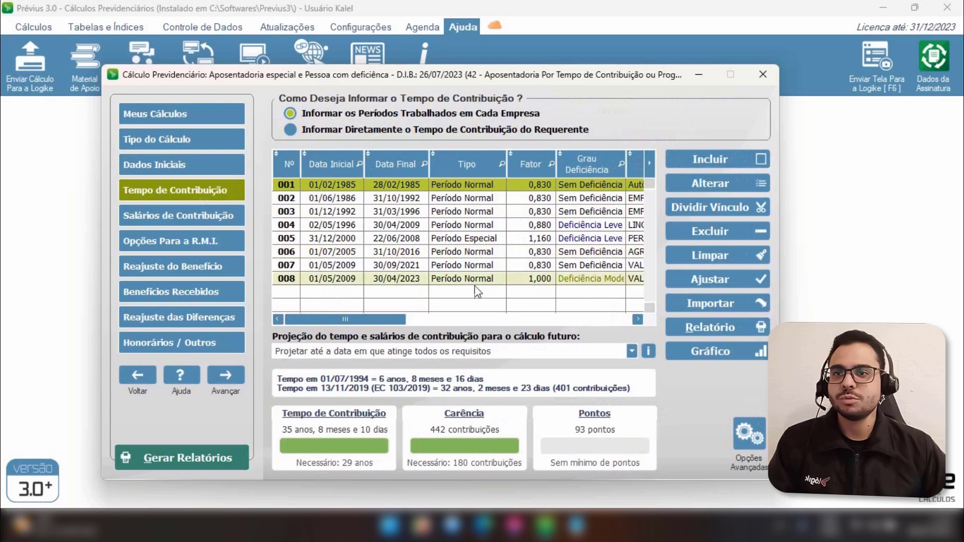
pyautogui.click(515, 257)
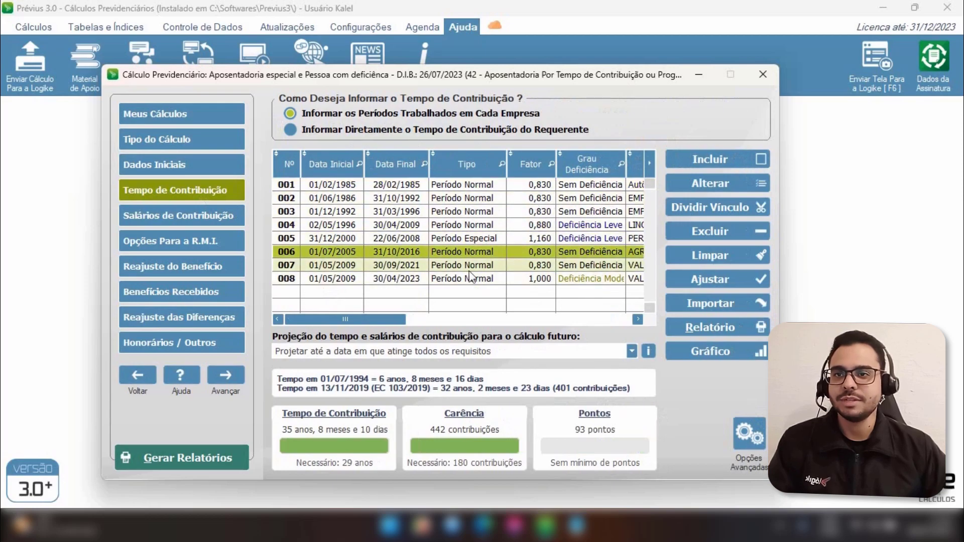
pyautogui.click(459, 213)
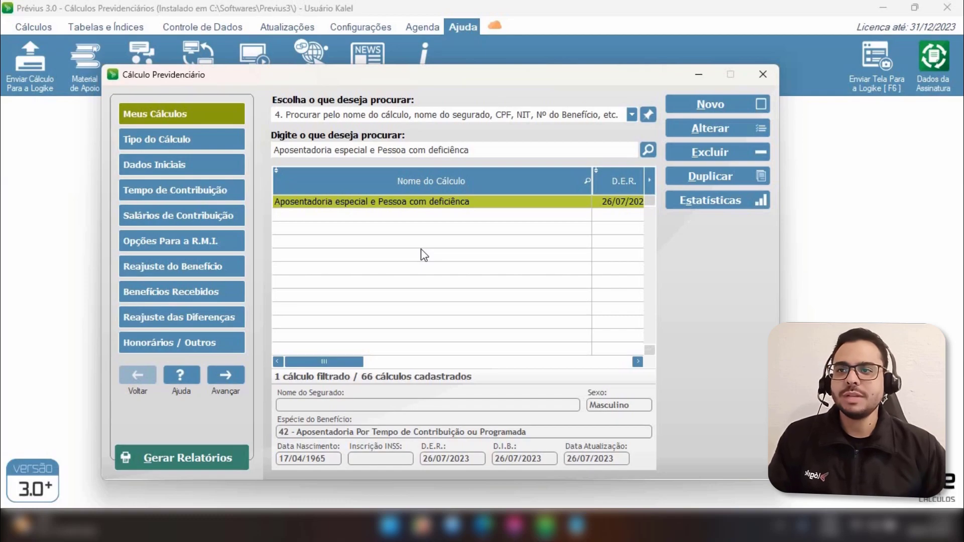
# In the initial data, change the benefit species to 46 - Aposentadoria Especial with a minimum required time of 25 Anos
pyautogui.click(185, 163)
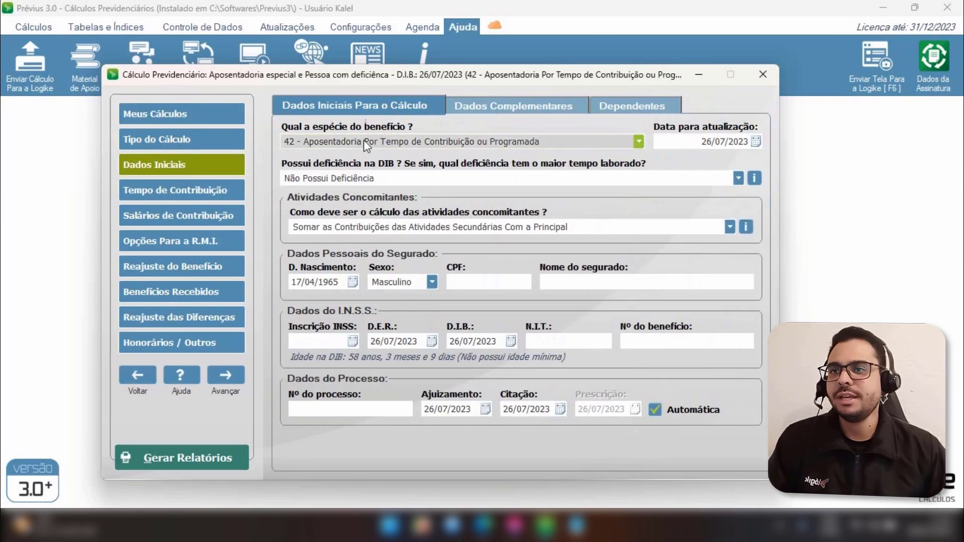
pyautogui.click(411, 141)
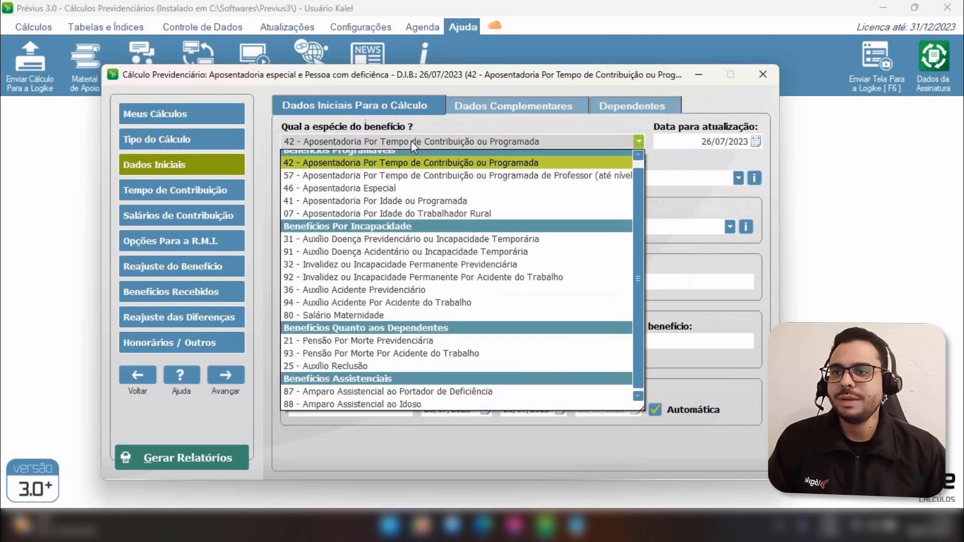
pyautogui.click(390, 188)
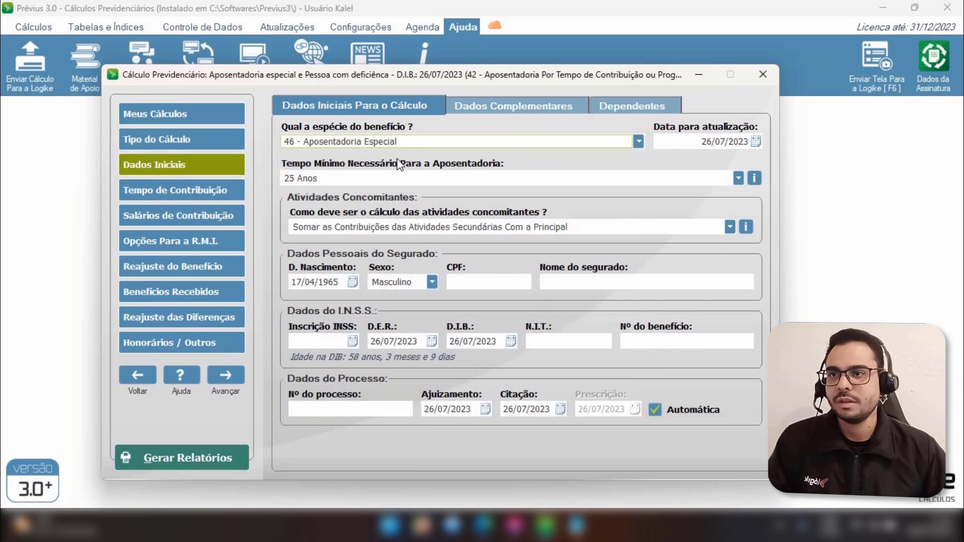
pyautogui.click(334, 179)
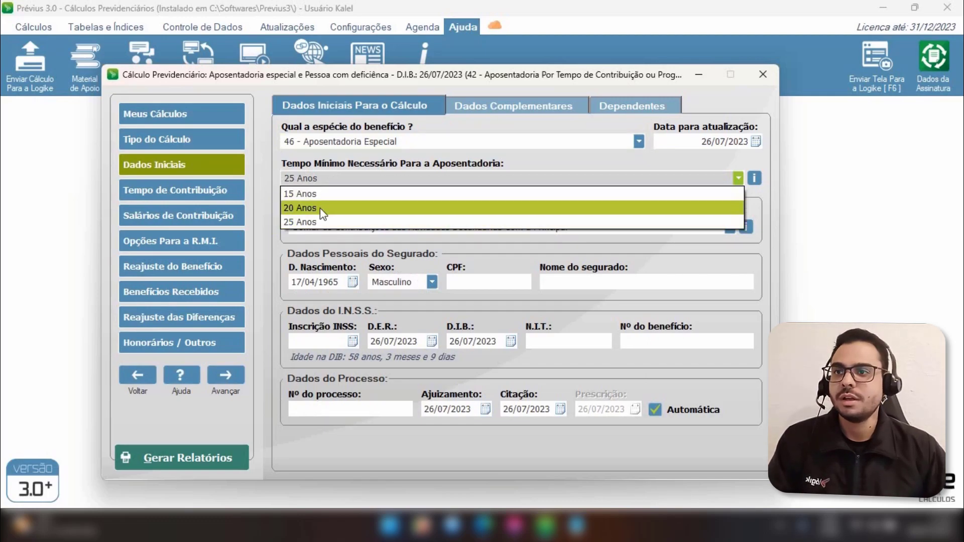
pyautogui.click(320, 224)
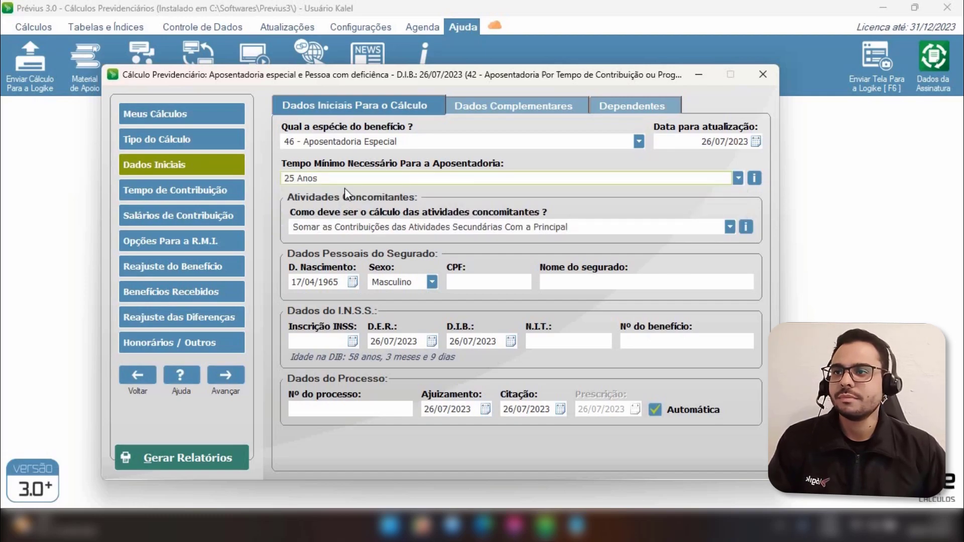
# Open the contribution periods and edit period 001, setting its type to Período Especial with a 25 Anos minimum time, then save
pyautogui.click(159, 192)
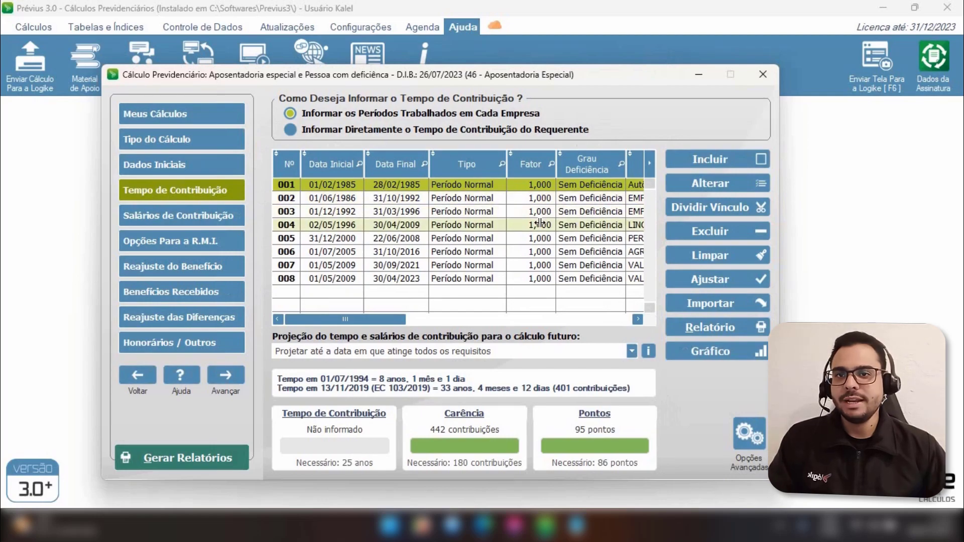
pyautogui.click(710, 184)
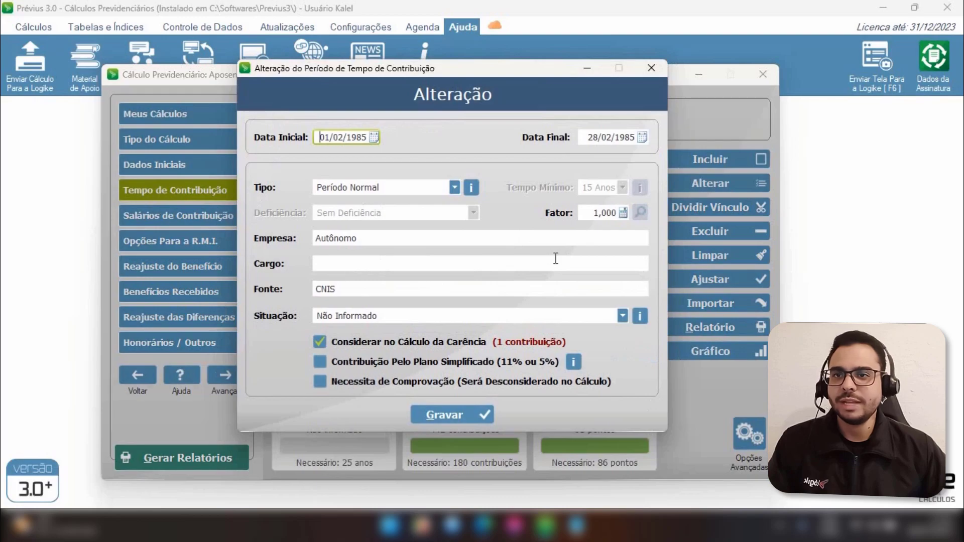
pyautogui.click(395, 187)
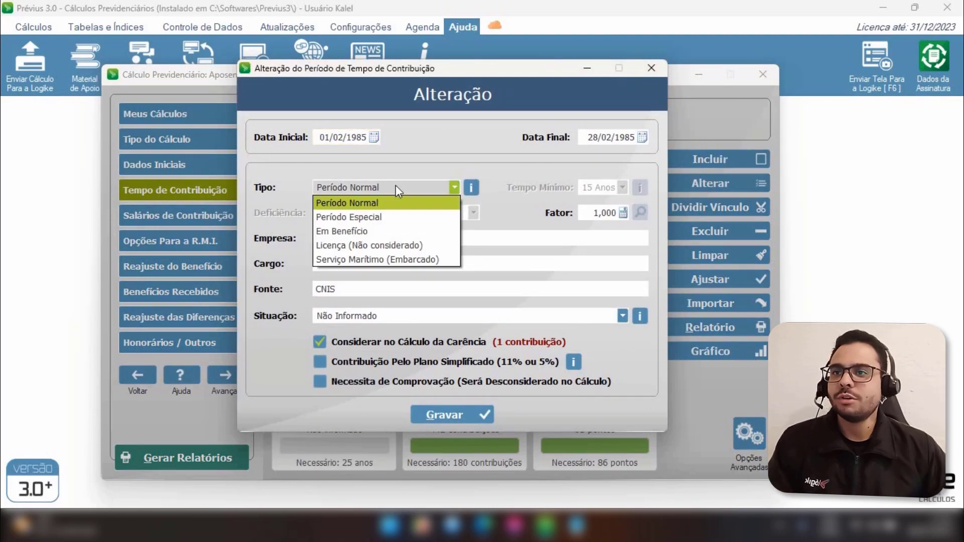
pyautogui.click(394, 219)
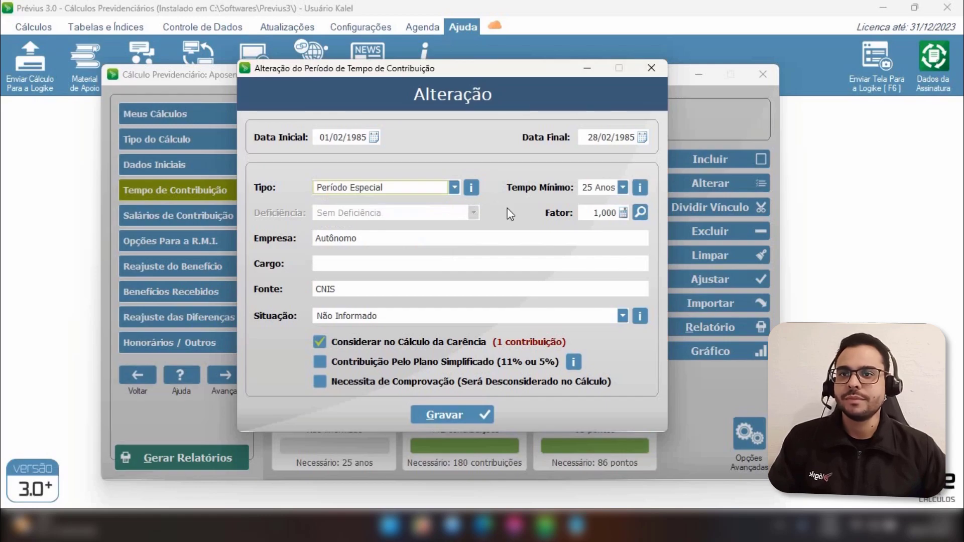
pyautogui.click(597, 213)
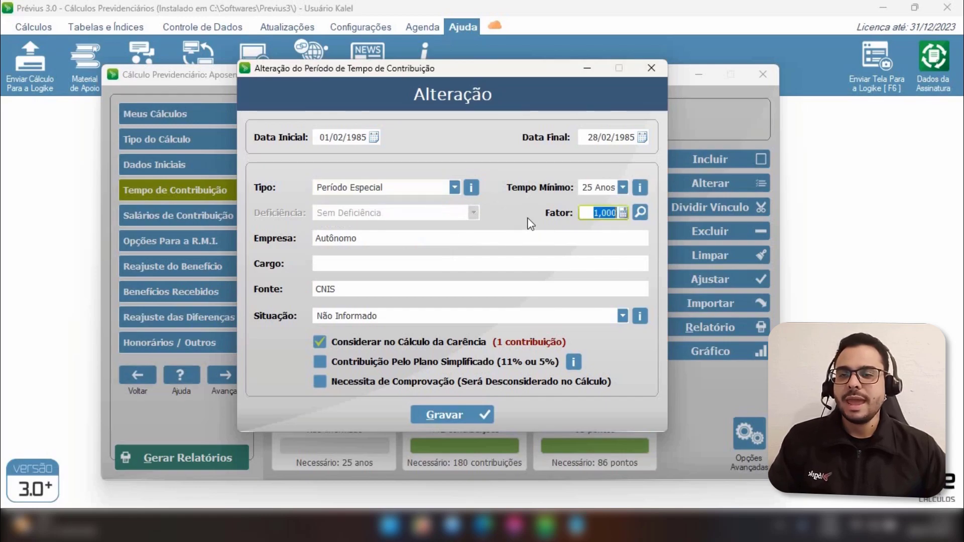
pyautogui.click(592, 187)
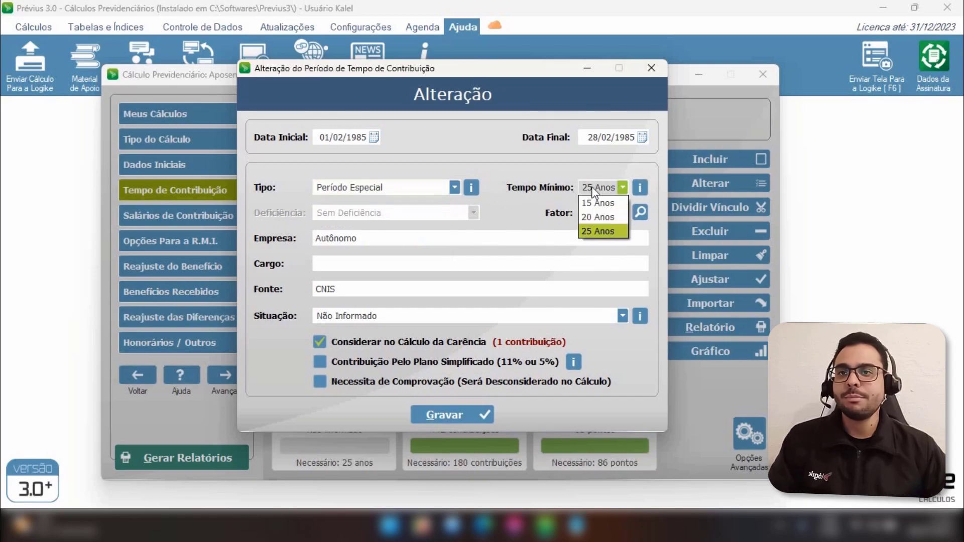
pyautogui.click(592, 187)
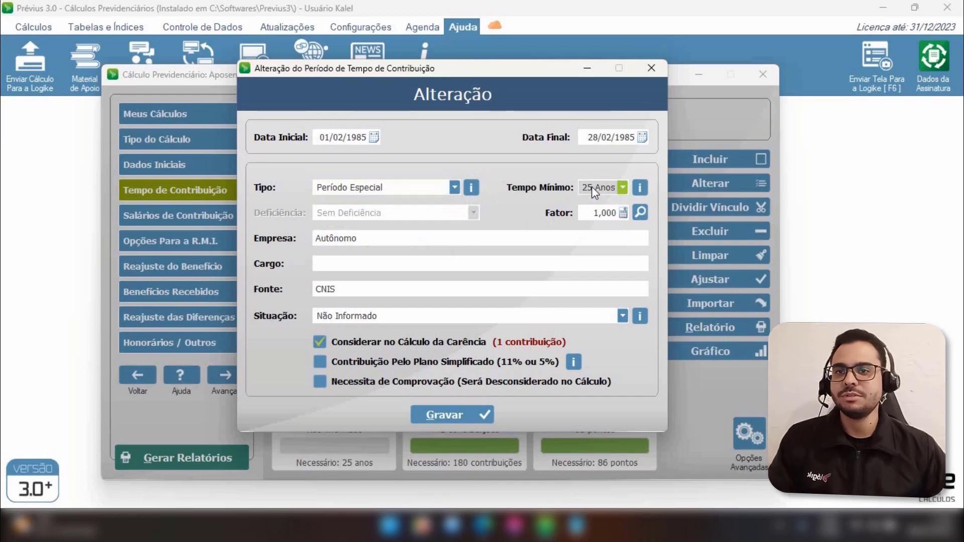
pyautogui.click(591, 213)
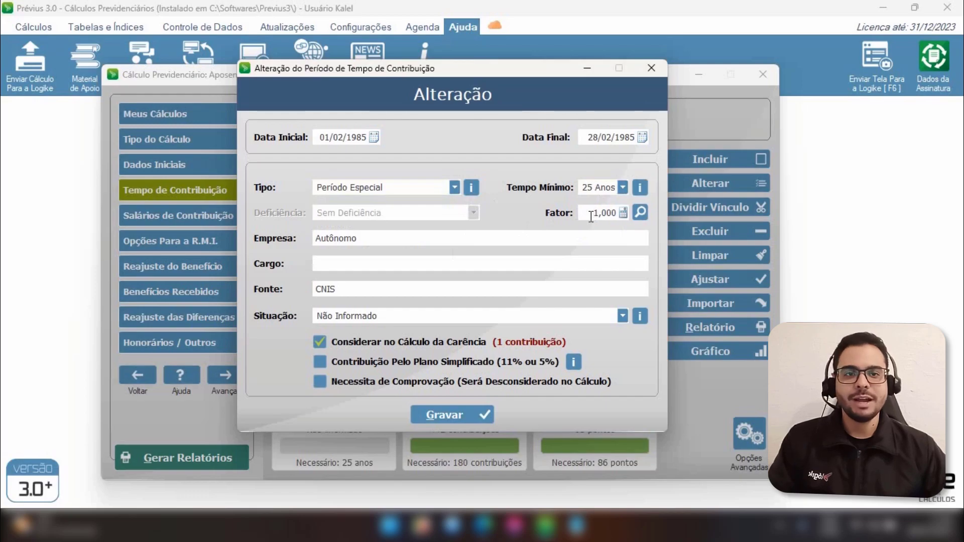
pyautogui.click(449, 418)
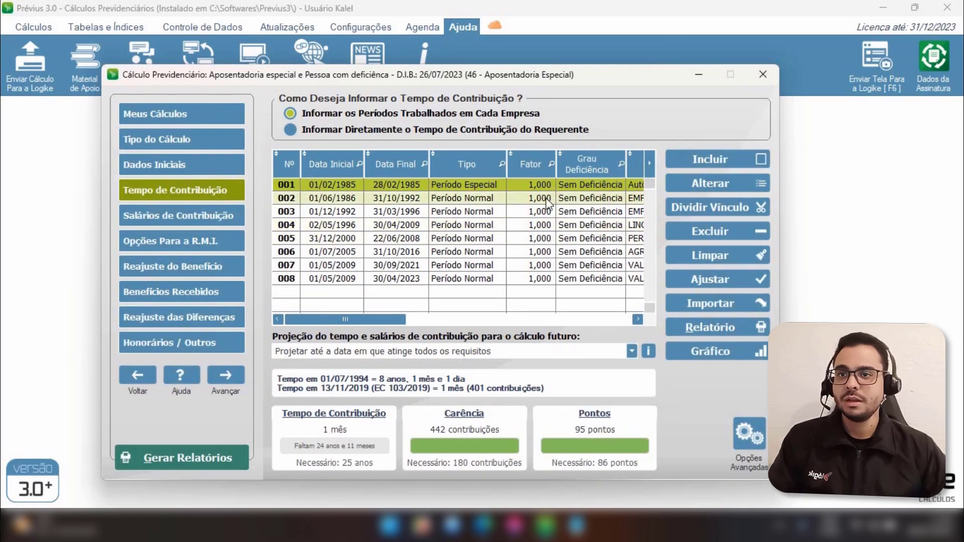
# Batch-adjust all eight contribution periods to type Período Especial with factor 1 and confirm the change
pyautogui.click(577, 198)
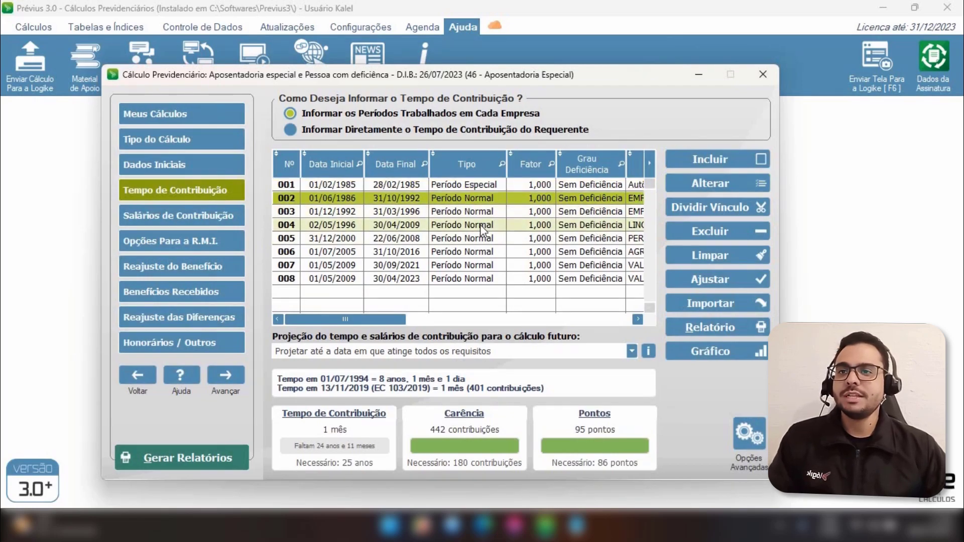
pyautogui.click(483, 239)
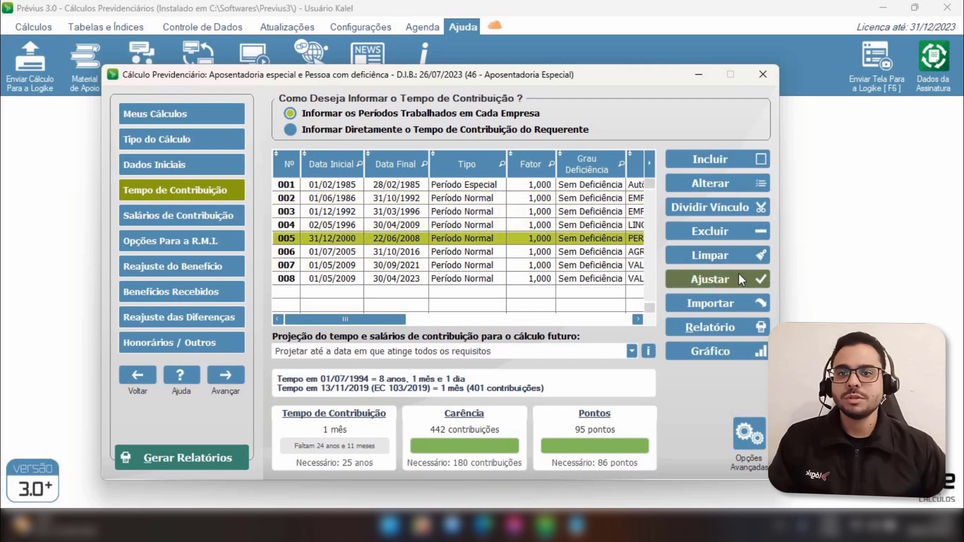
pyautogui.click(712, 280)
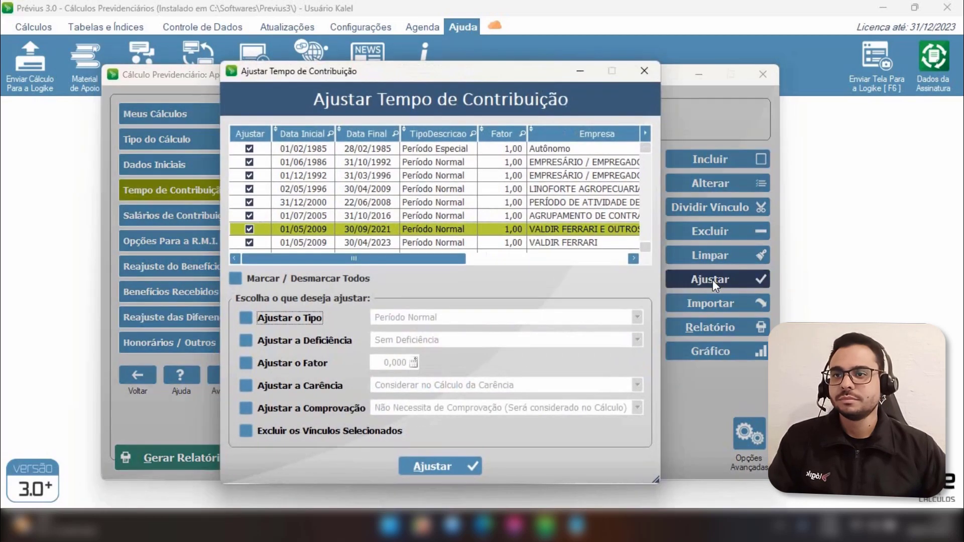
pyautogui.click(260, 316)
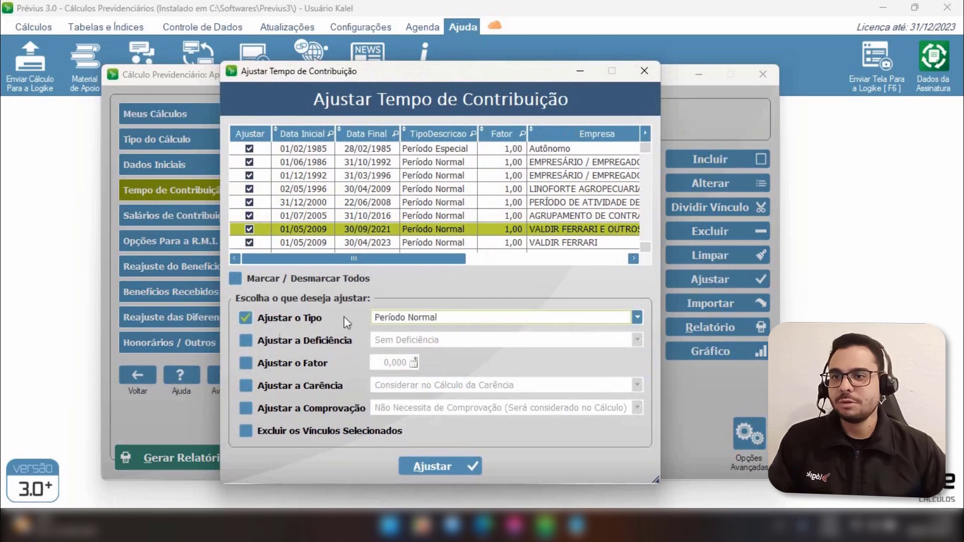
pyautogui.click(433, 319)
pyautogui.click(437, 347)
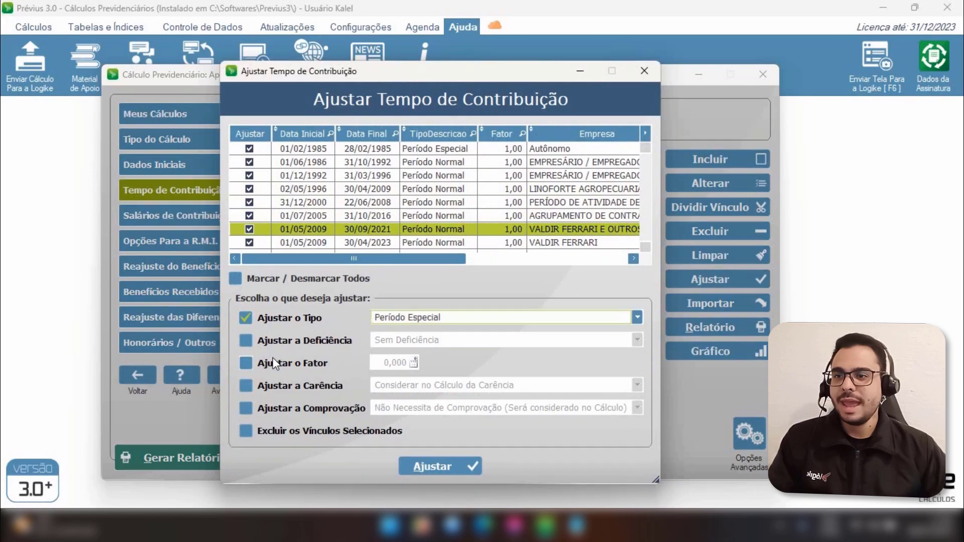
pyautogui.click(246, 364)
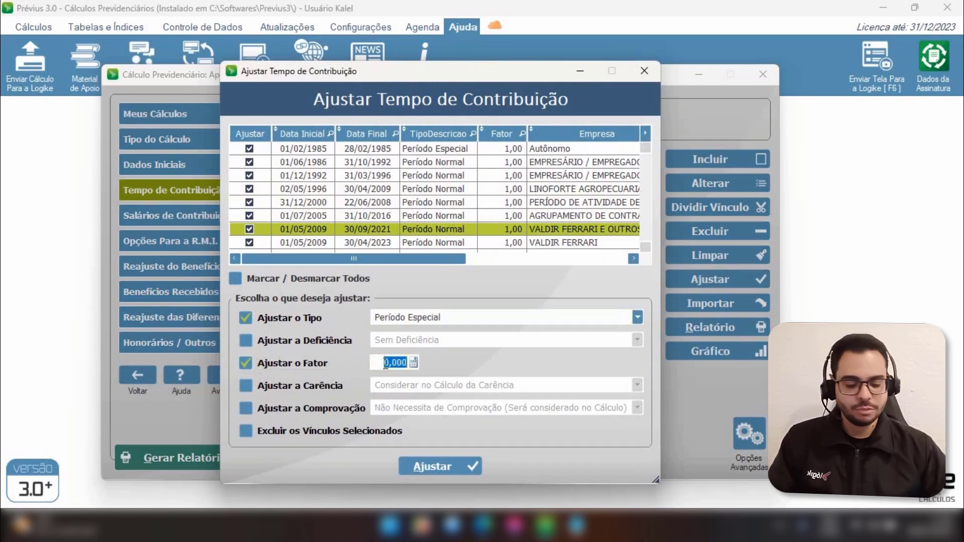
pyautogui.write('1')
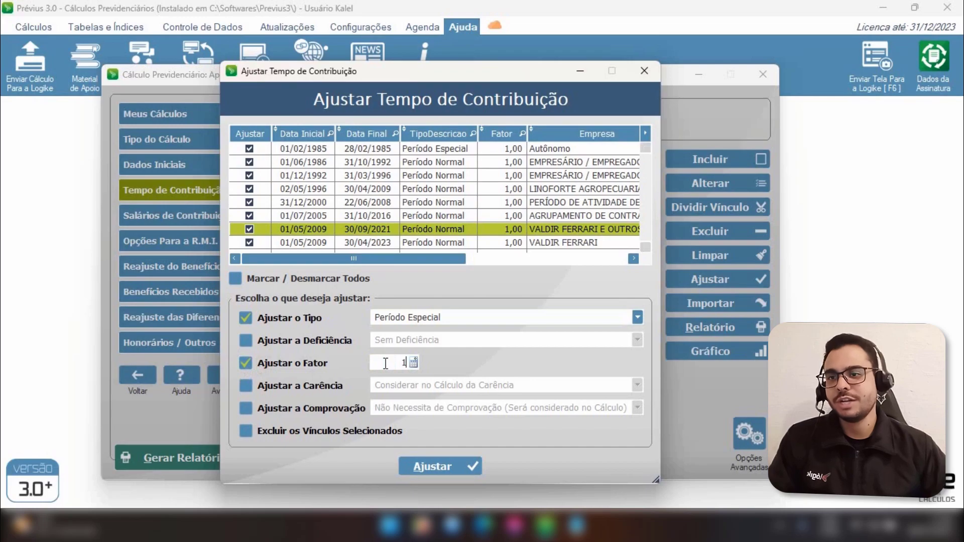
pyautogui.press('Tab')
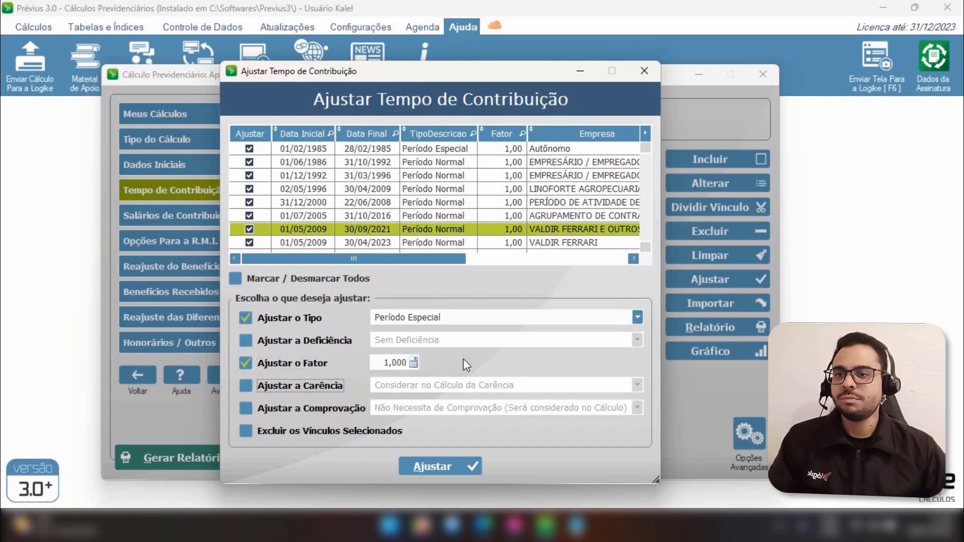
pyautogui.click(448, 464)
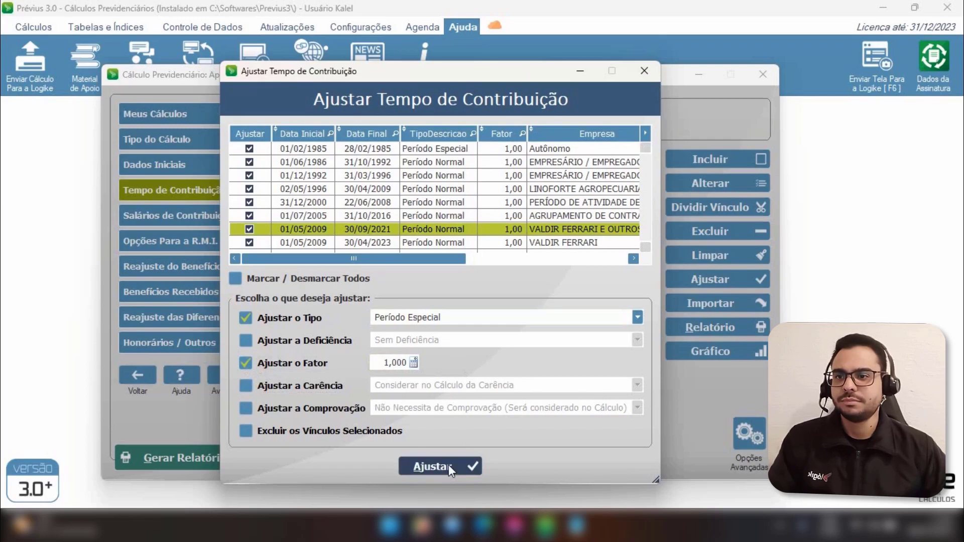
pyautogui.click(411, 324)
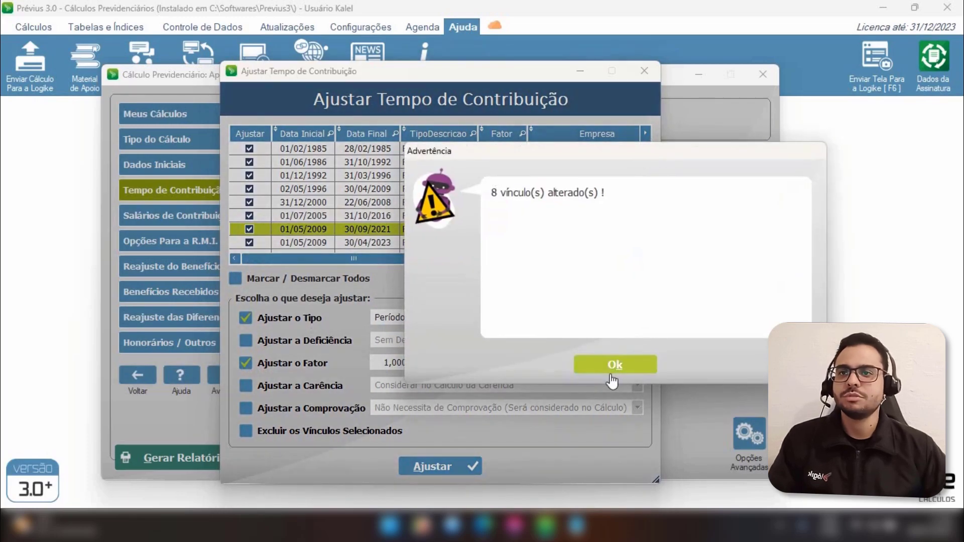
pyautogui.click(614, 367)
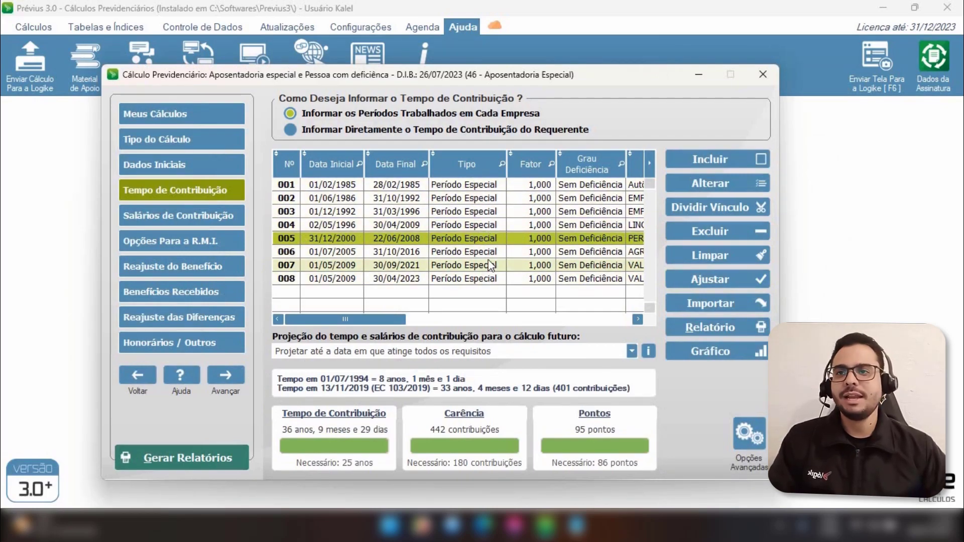
# Change periods 001 and 002 back to type Período Normal, saving each edit
pyautogui.click(483, 190)
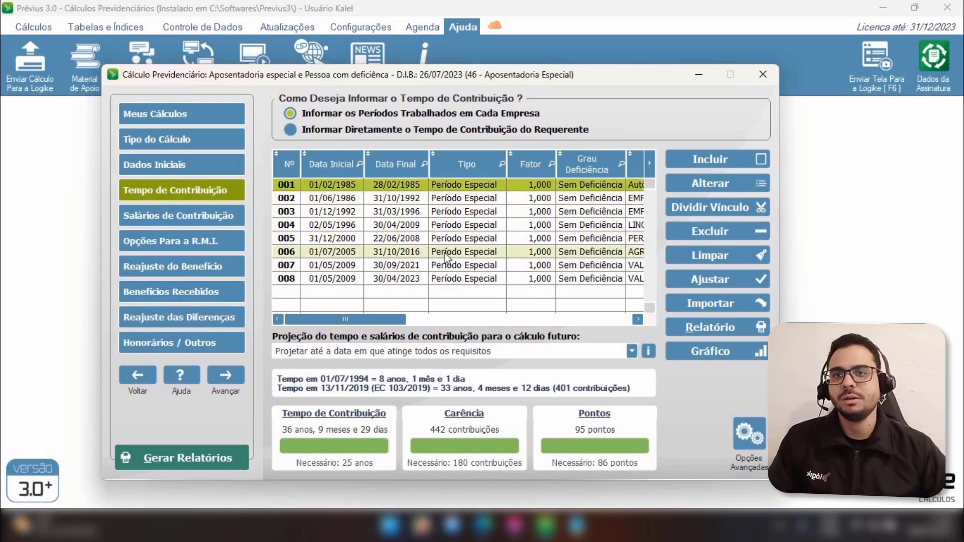
pyautogui.click(700, 183)
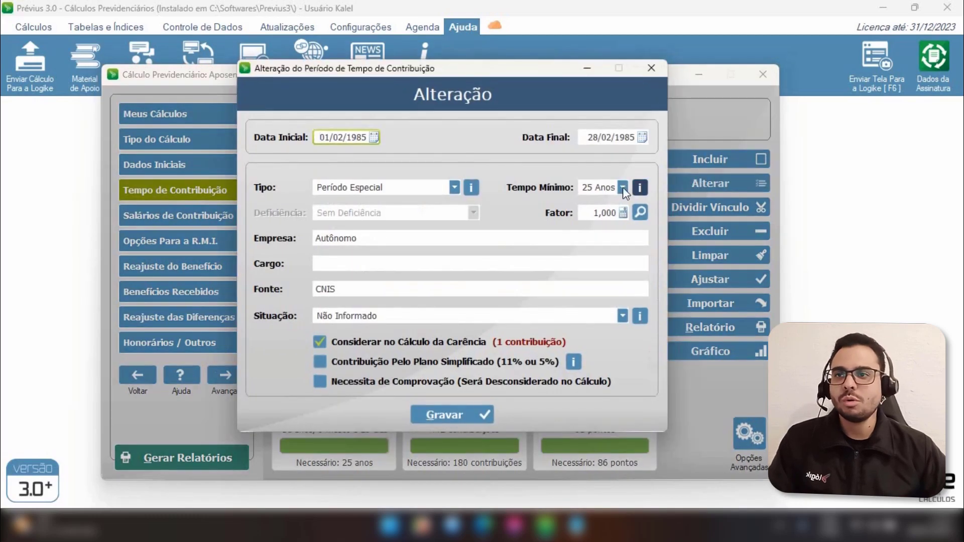
pyautogui.click(378, 187)
pyautogui.click(378, 200)
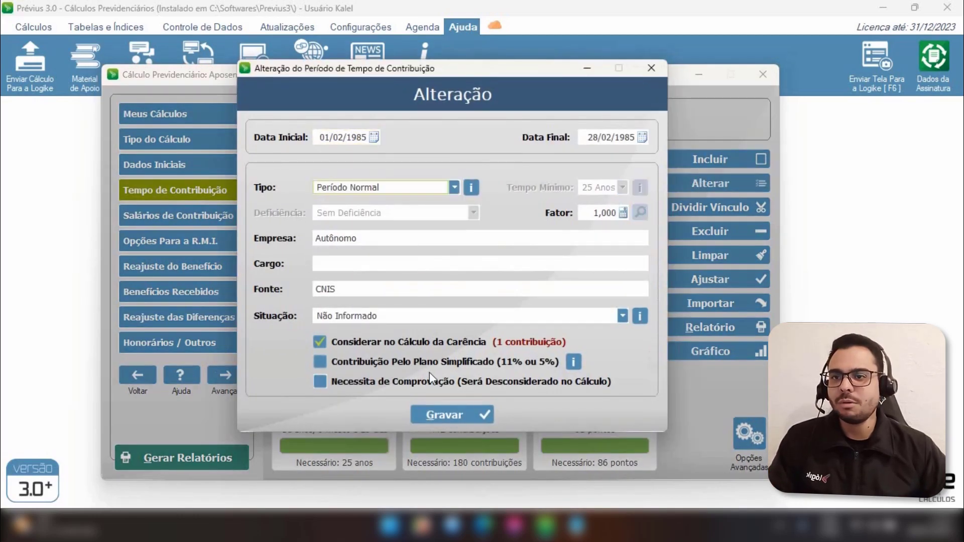
pyautogui.click(452, 413)
pyautogui.doubleClick(513, 210)
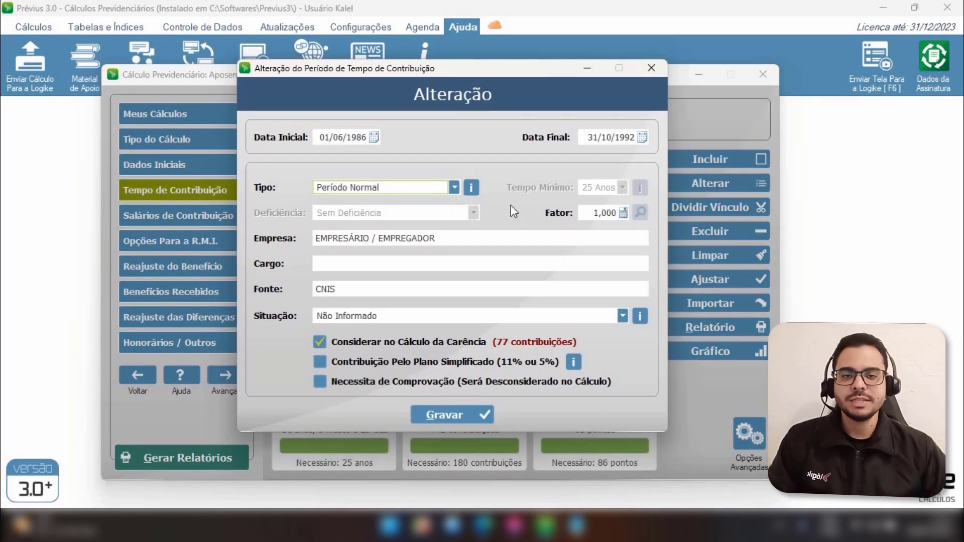
pyautogui.click(458, 417)
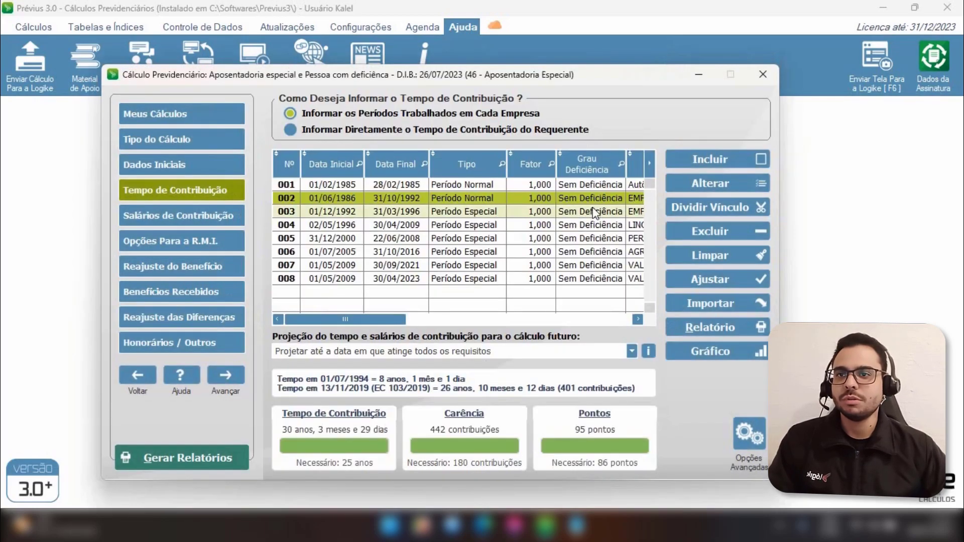
# Review the contribution periods, the benefit species and the D.E.R. and D.I.B. dates in the initial data
pyautogui.click(485, 212)
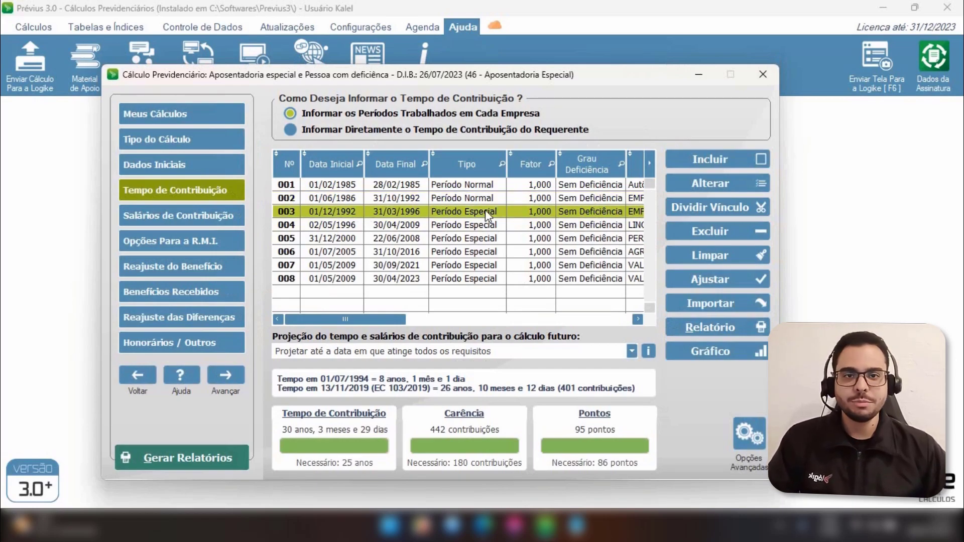
pyautogui.moveTo(487, 216); pyautogui.dragTo(484, 285)
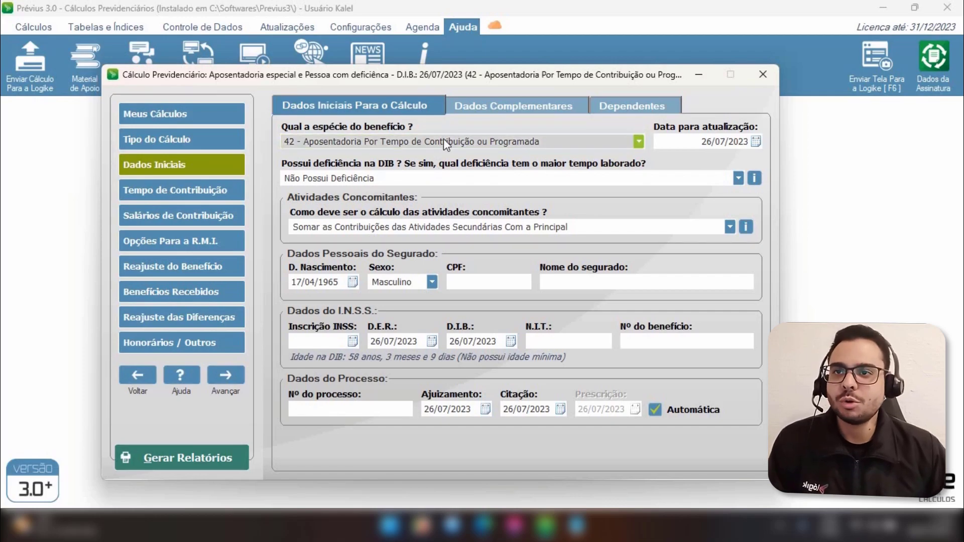
pyautogui.click(444, 141)
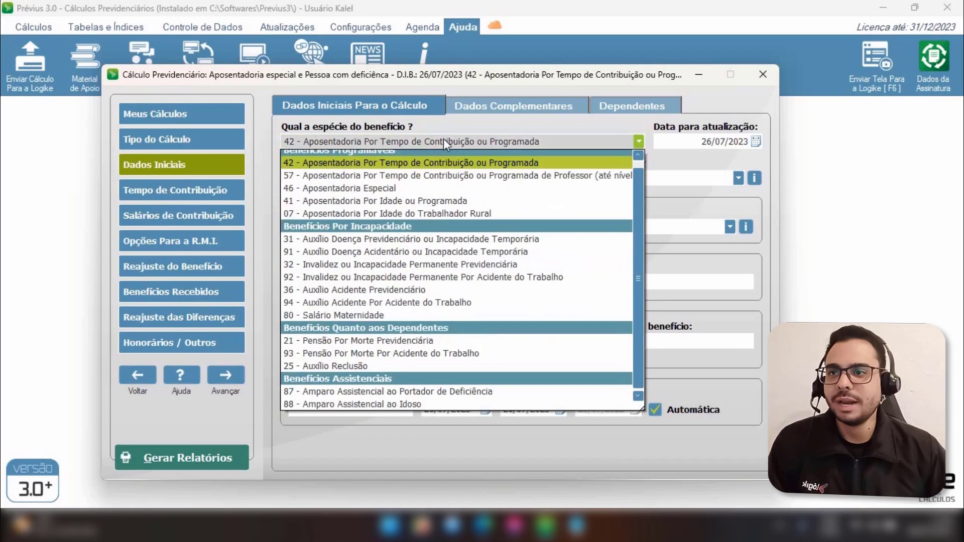
pyautogui.click(444, 141)
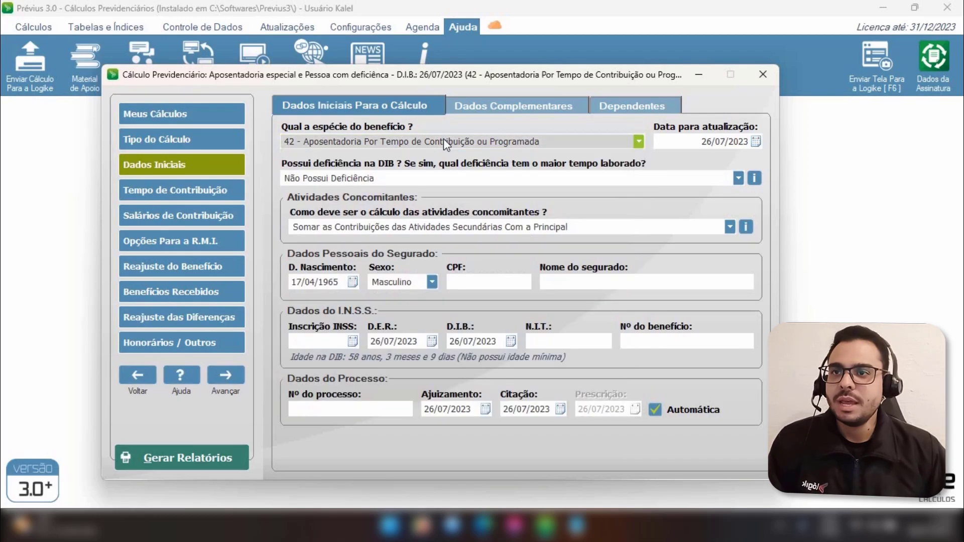
pyautogui.click(450, 409)
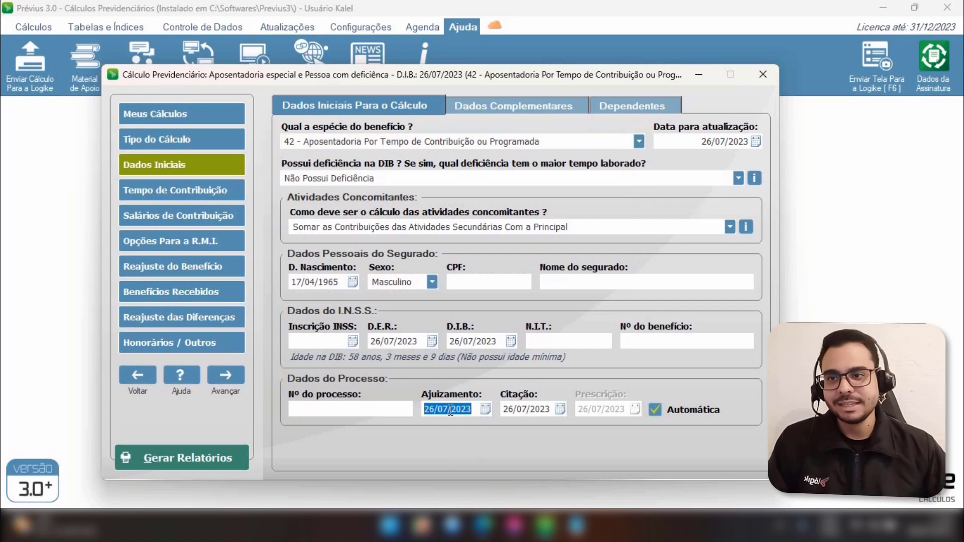
pyautogui.click(395, 341)
pyautogui.click(468, 342)
pyautogui.click(405, 342)
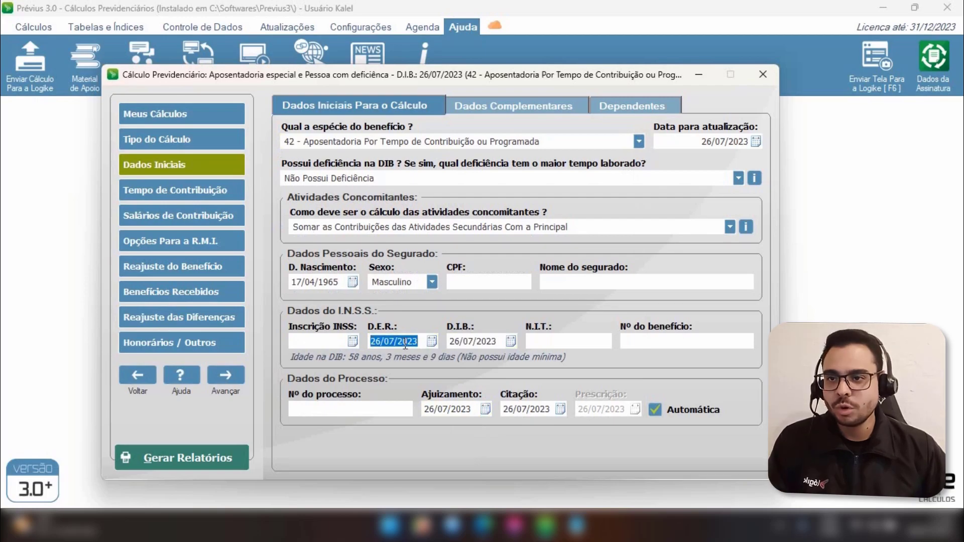
pyautogui.click(474, 340)
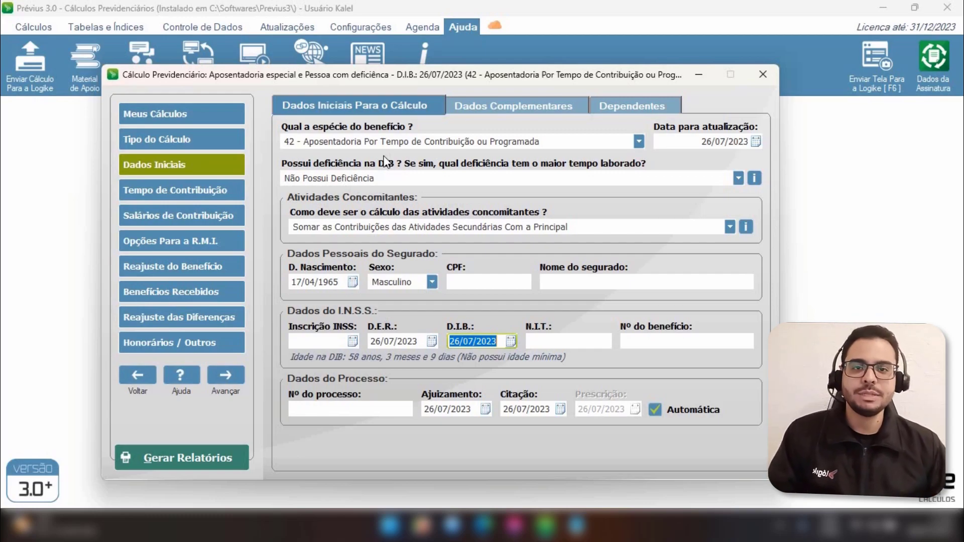
pyautogui.click(175, 196)
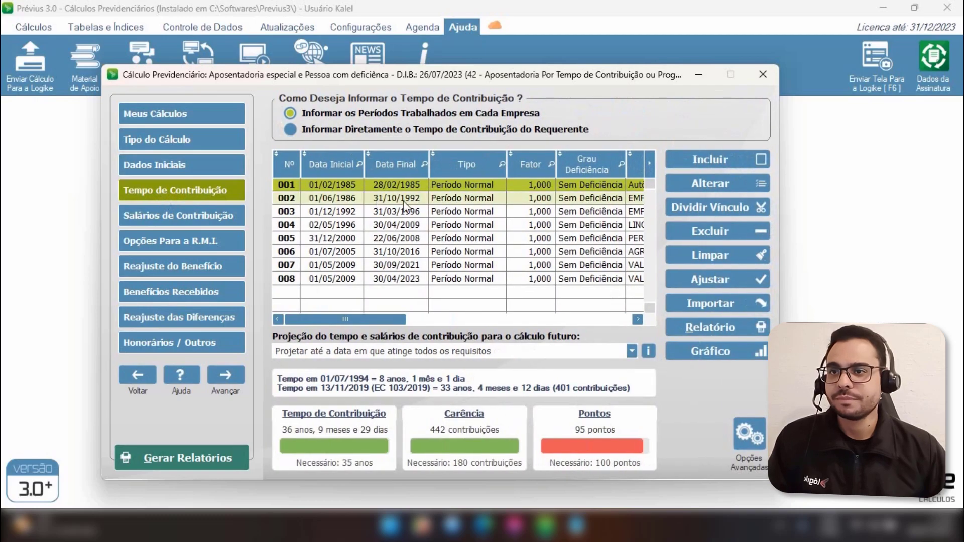
pyautogui.moveTo(412, 230); pyautogui.dragTo(482, 282)
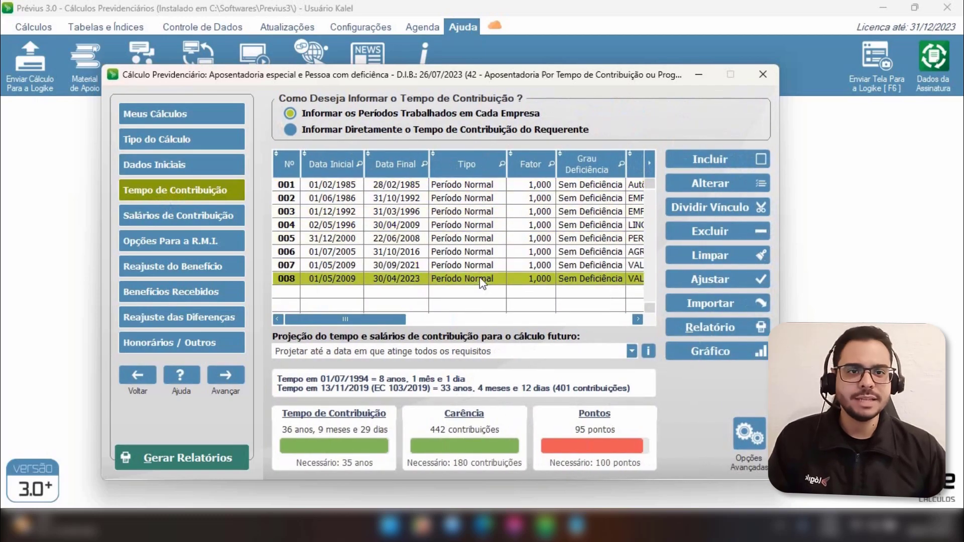
# Change period 004 to type Período Especial with a 25 Anos minimum and factor 1,400, then save
pyautogui.click(470, 225)
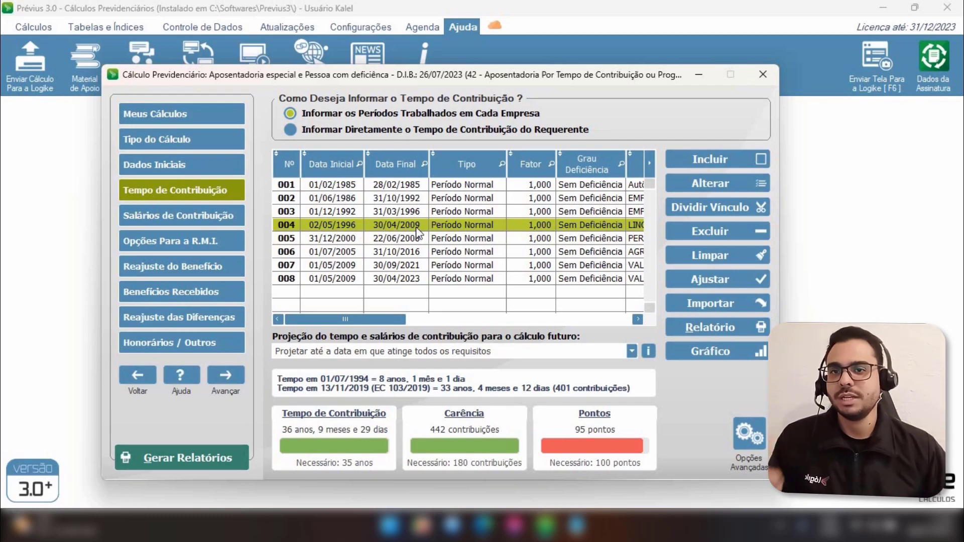
pyautogui.click(718, 184)
pyautogui.click(389, 190)
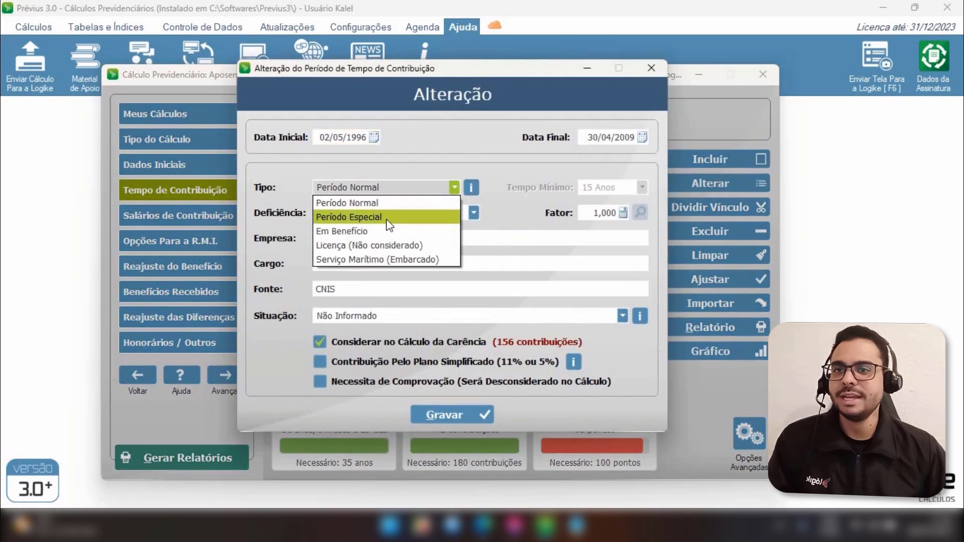
pyautogui.click(387, 220)
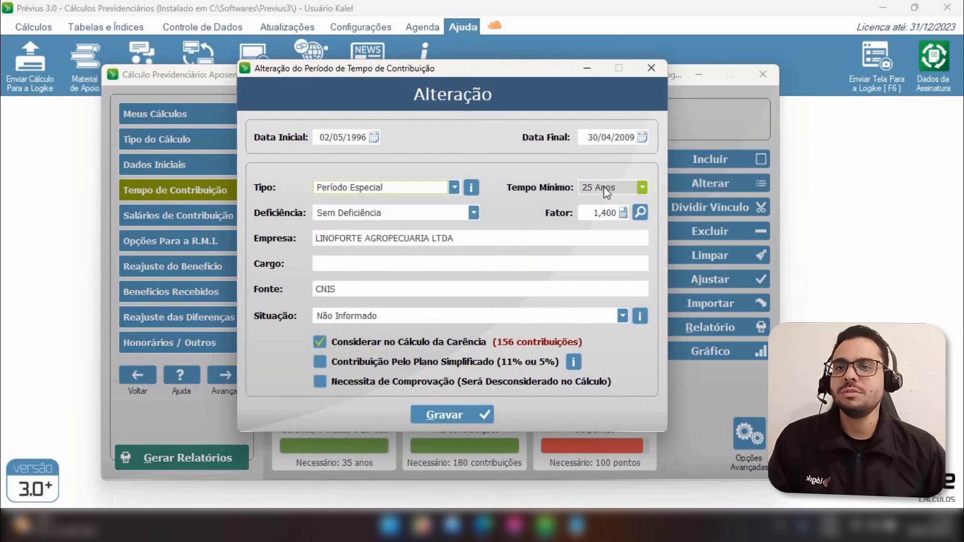
pyautogui.click(595, 214)
pyautogui.click(609, 213)
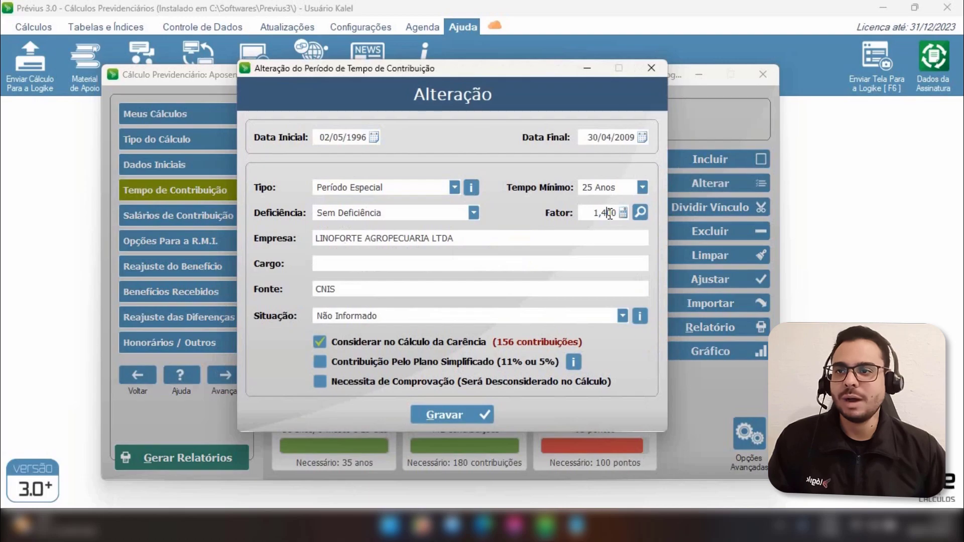
pyautogui.click(460, 415)
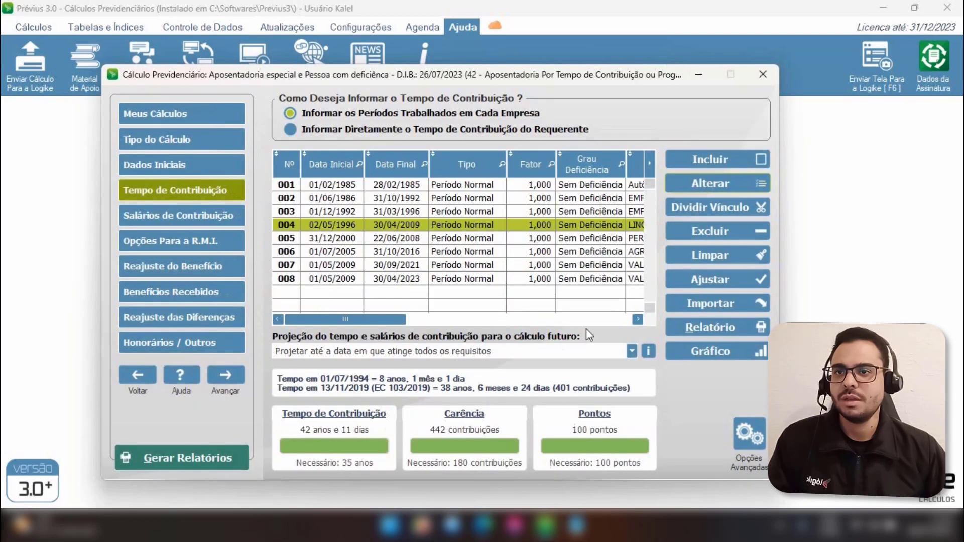
# Change period 006 to type Período Especial with factor 1,400 and save the edit
pyautogui.click(533, 243)
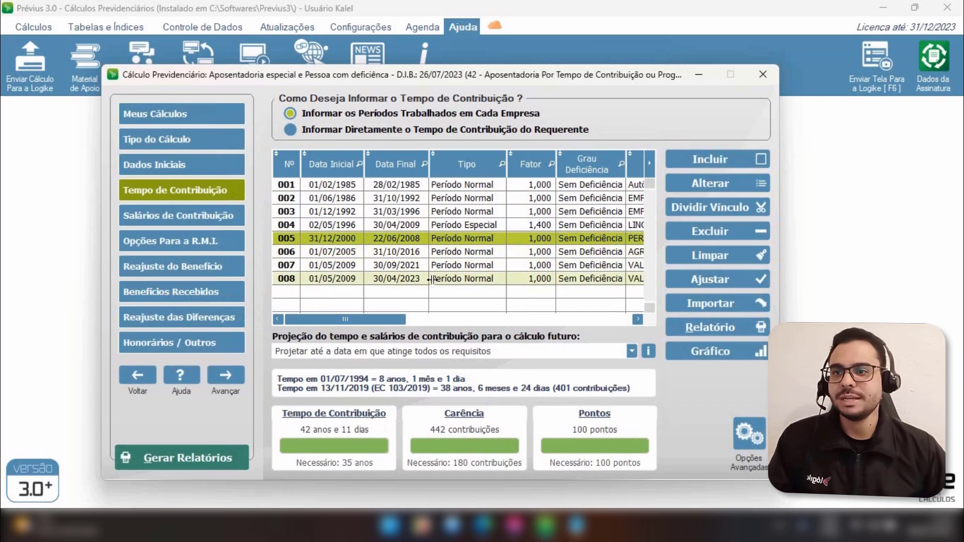
pyautogui.click(542, 252)
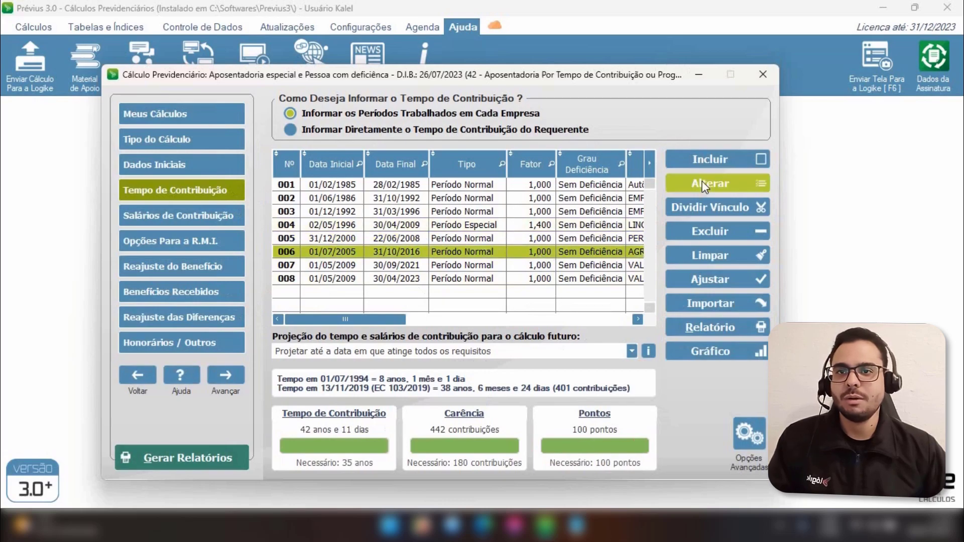
pyautogui.click(681, 190)
pyautogui.click(381, 188)
pyautogui.click(397, 217)
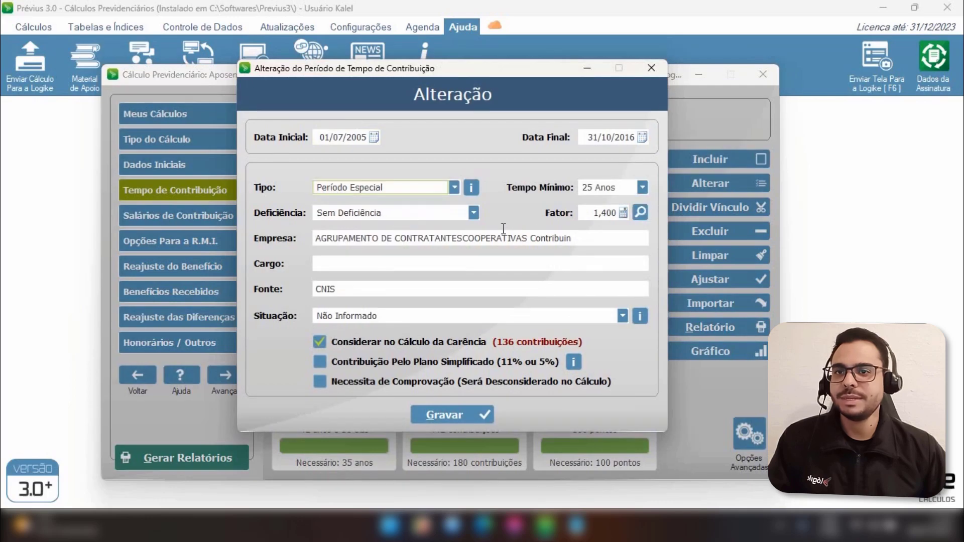
pyautogui.click(454, 418)
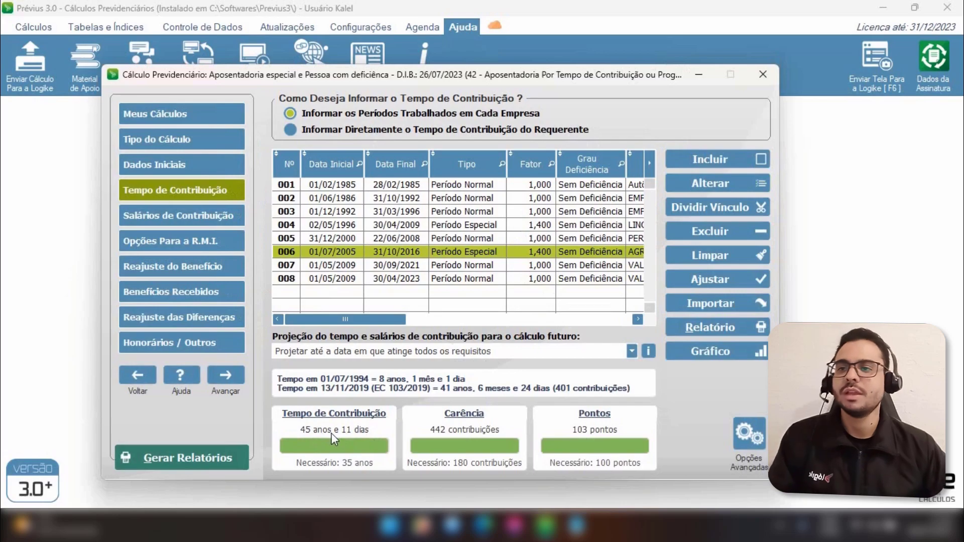
# Add a new contribution period starting 13/11/2019 and ending 26/07/2023, save it and close the inclusion window
pyautogui.click(542, 229)
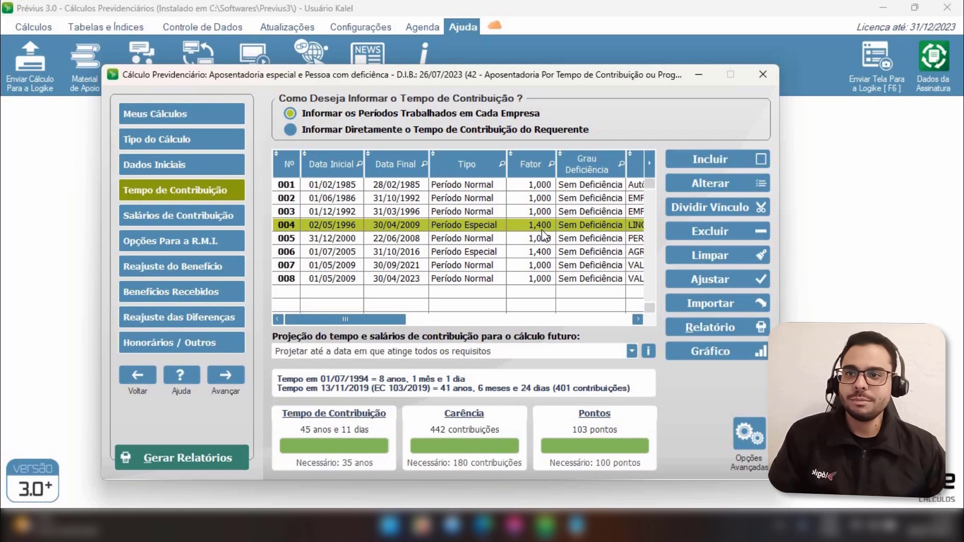
pyautogui.click(704, 157)
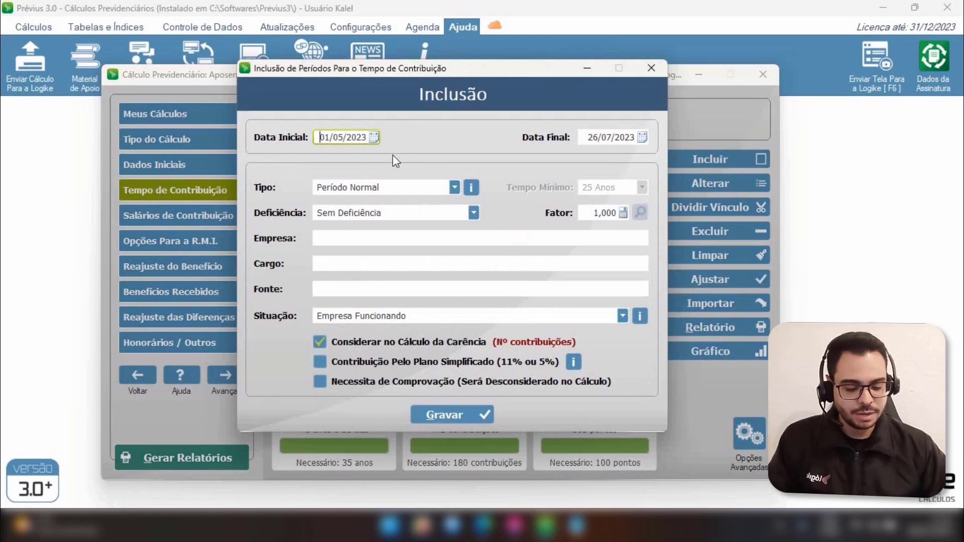
pyautogui.write('13112019')
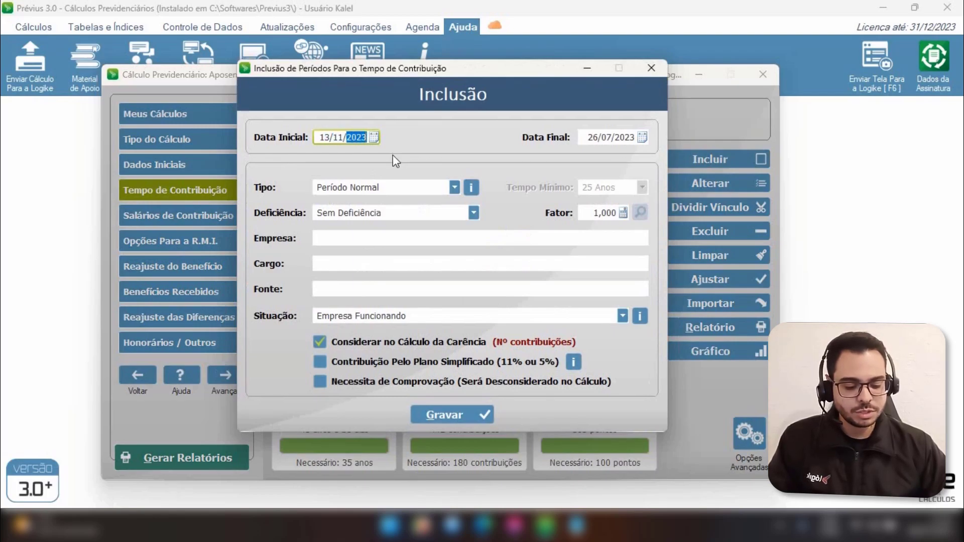
pyautogui.press('Tab')
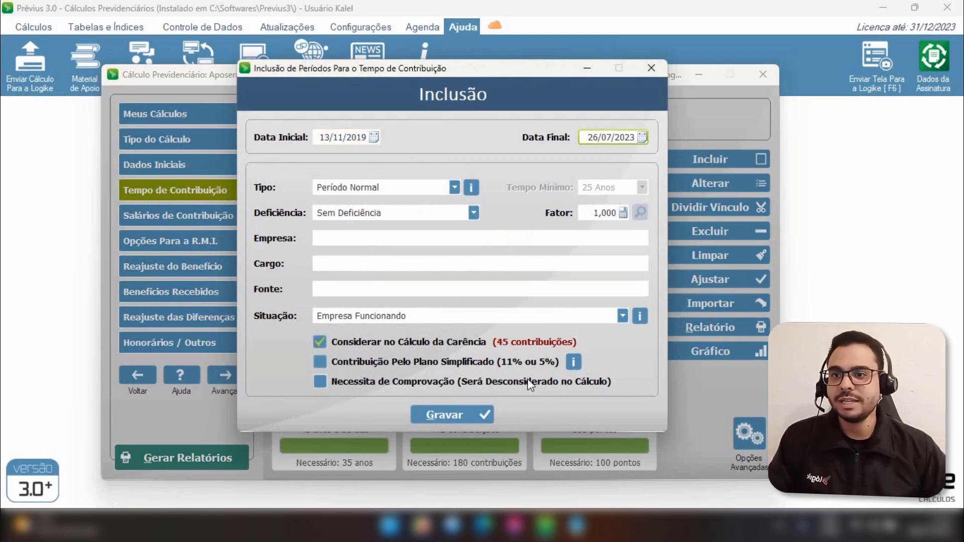
pyautogui.click(464, 415)
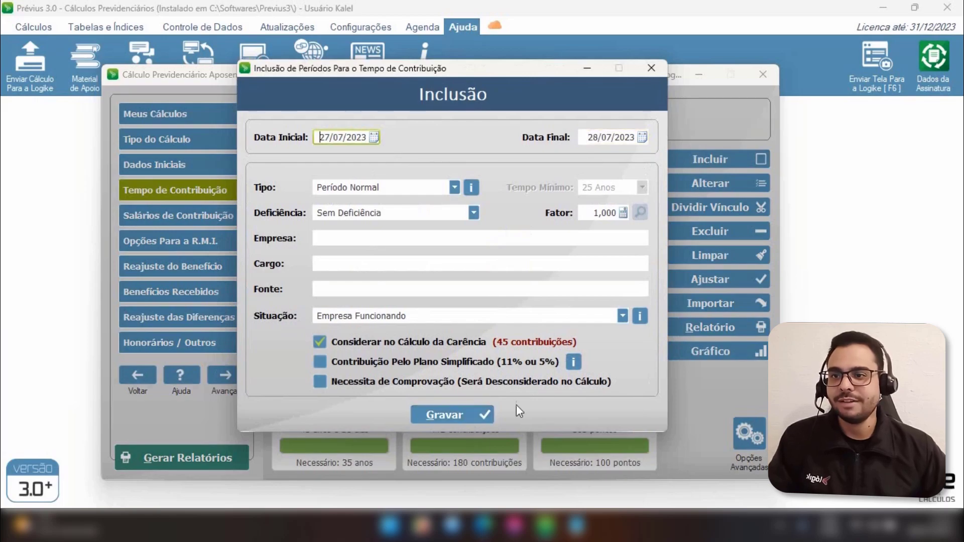
pyautogui.click(650, 66)
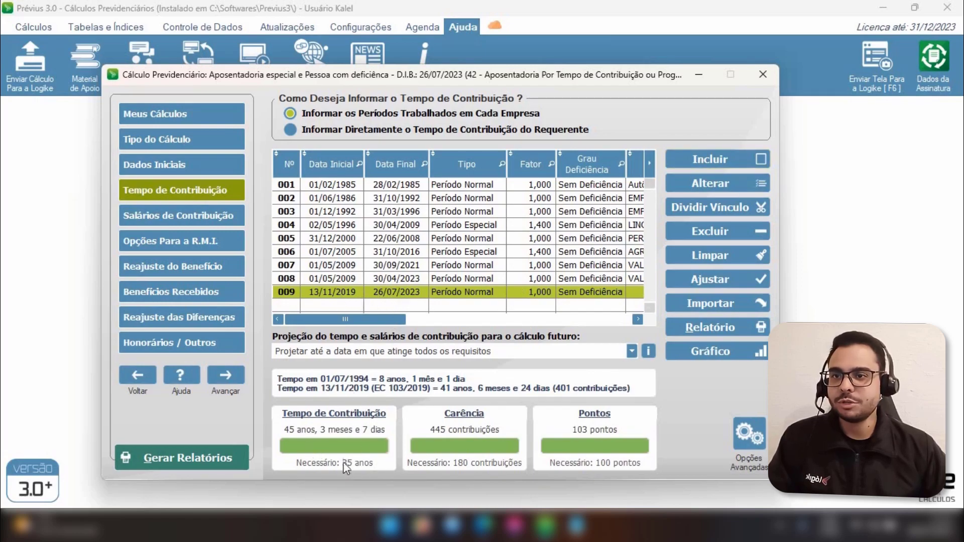
# Change the new period 009 to type Período Especial with a 25 Anos minimum and factor 1,400, then save
pyautogui.click(393, 279)
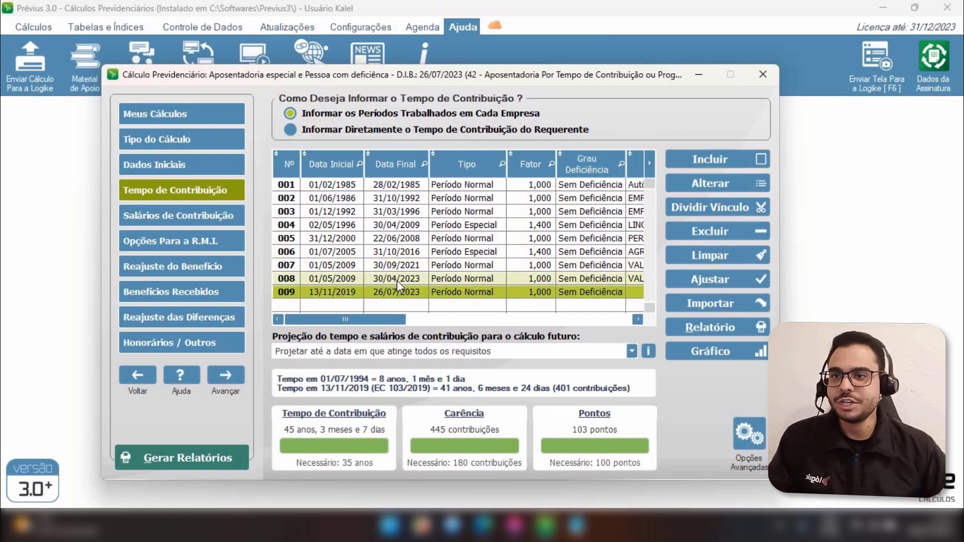
pyautogui.click(400, 294)
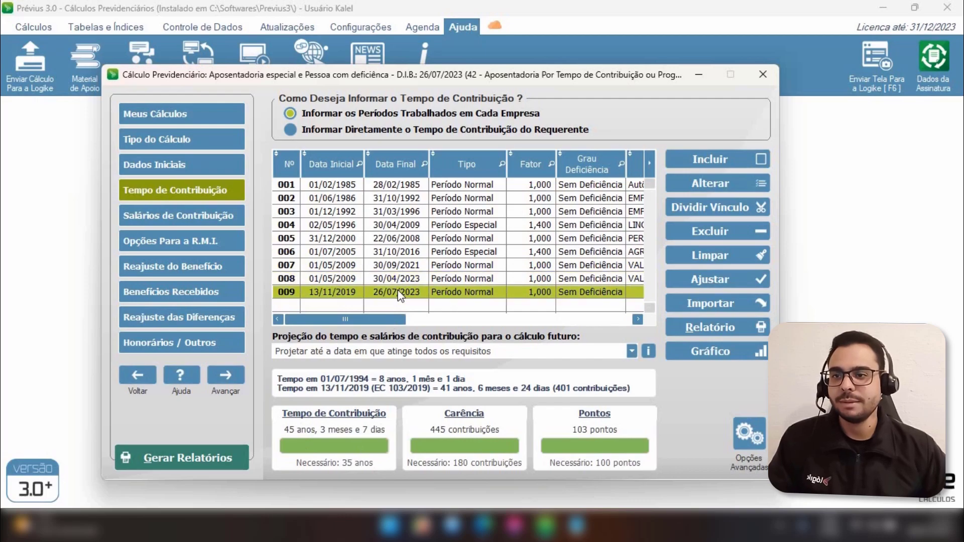
pyautogui.click(716, 185)
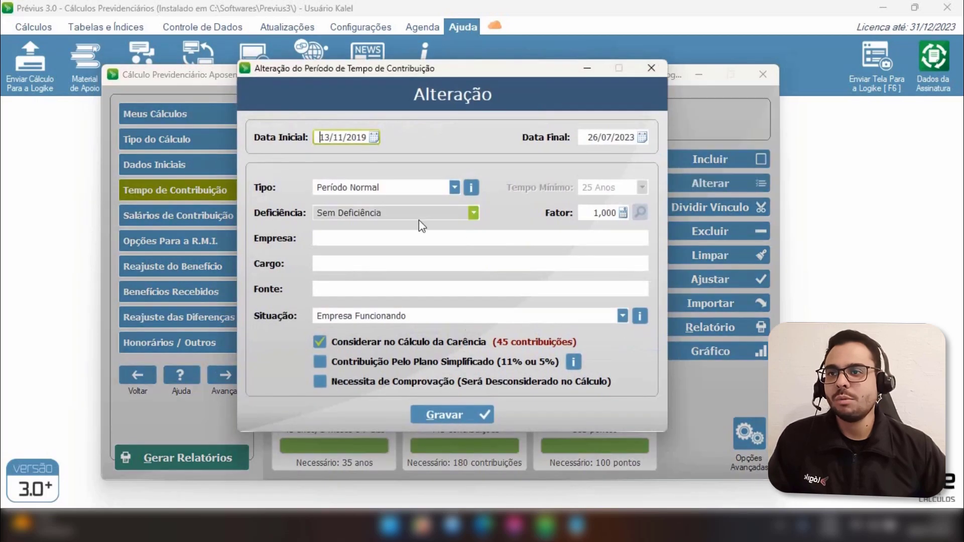
pyautogui.click(370, 189)
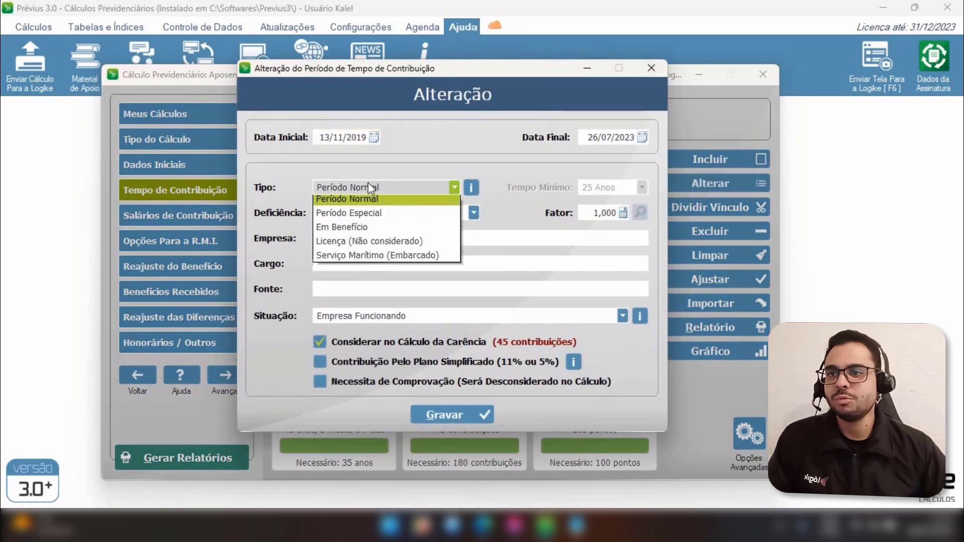
pyautogui.click(372, 217)
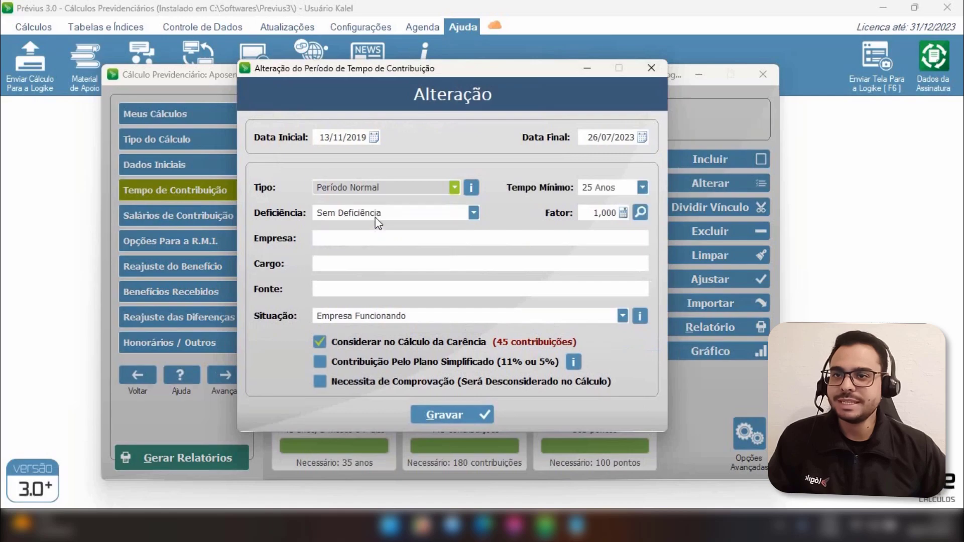
pyautogui.click(593, 214)
pyautogui.click(594, 213)
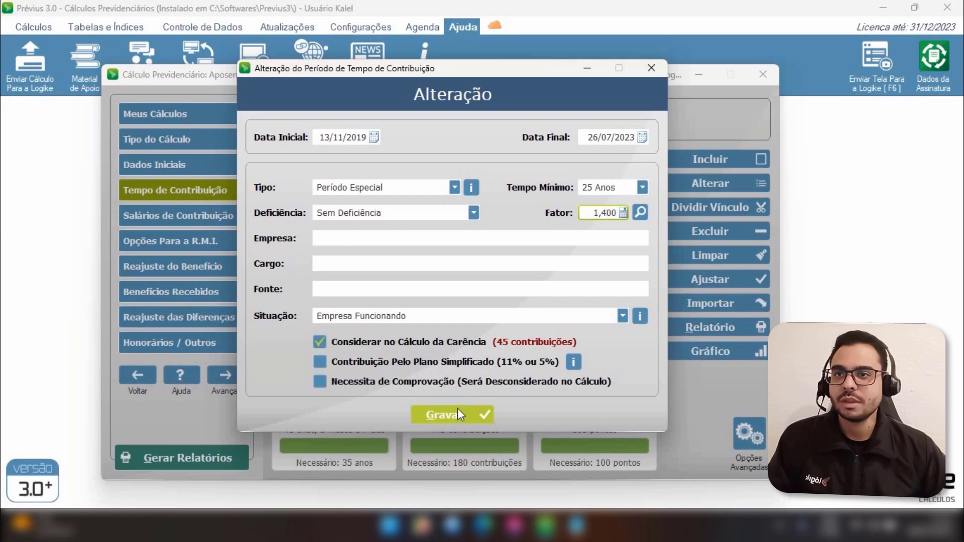
pyautogui.moveTo(465, 73); pyautogui.dragTo(491, 45)
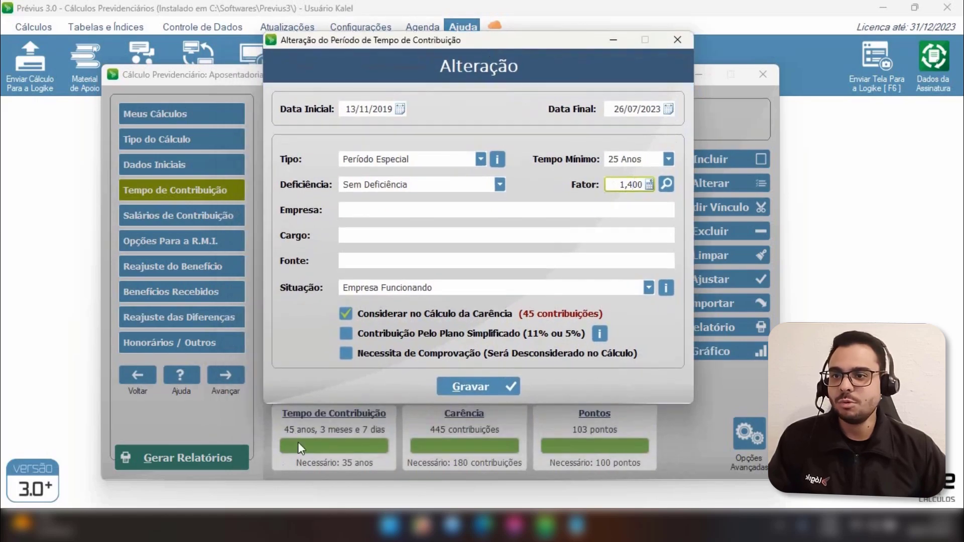
pyautogui.click(481, 387)
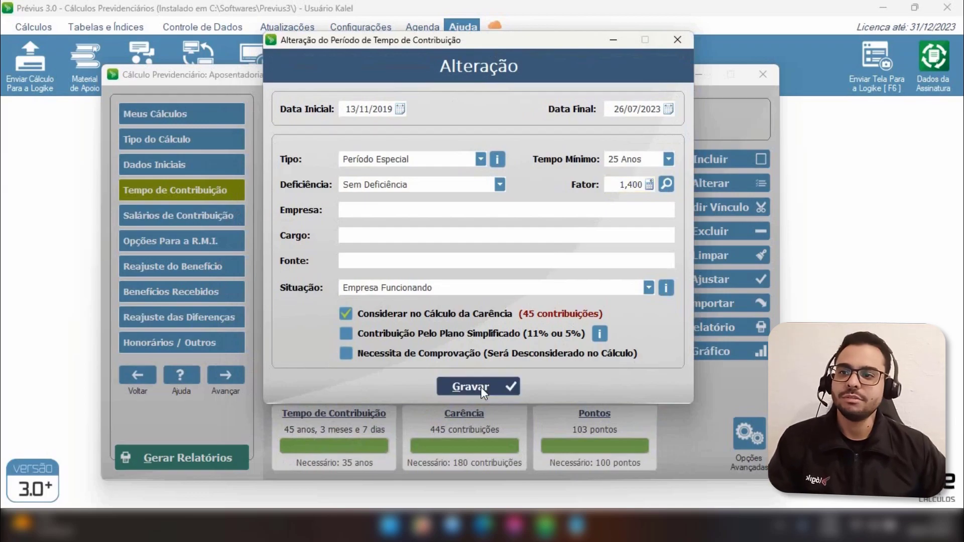